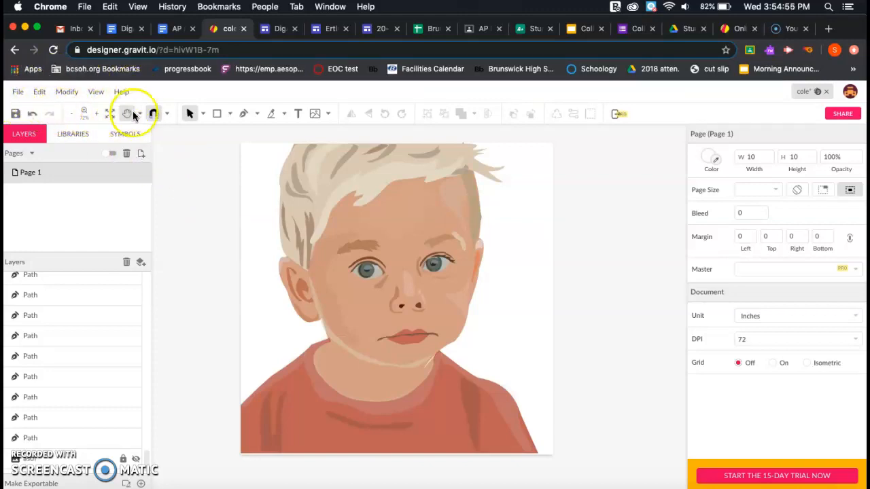
# - Browse the File, Edit and Modify menus, including the paste options
pyautogui.click(19, 93)
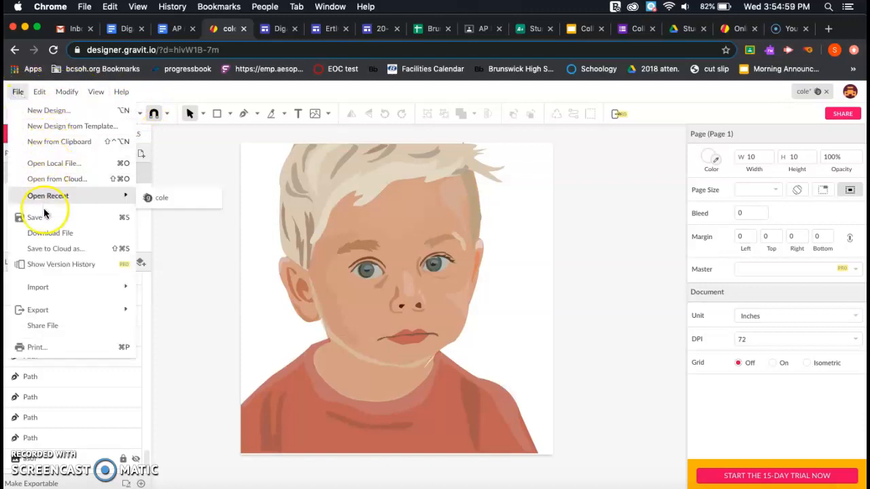
pyautogui.moveTo(44, 290)
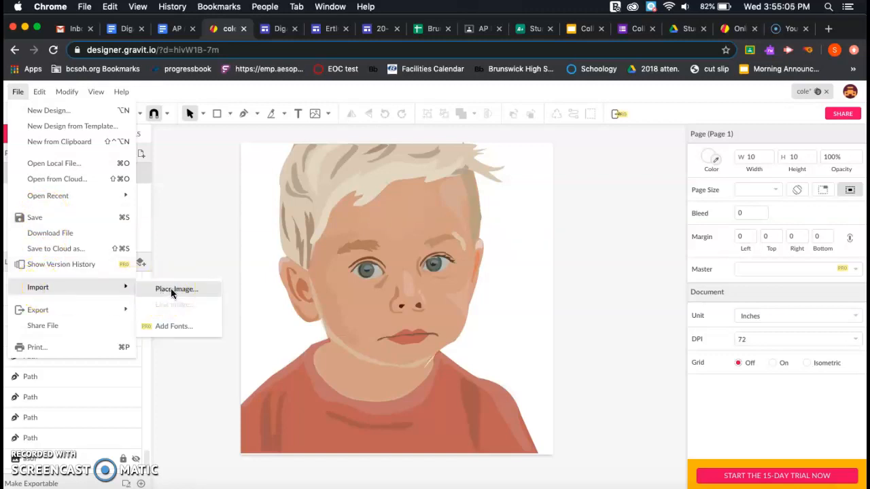
pyautogui.click(40, 91)
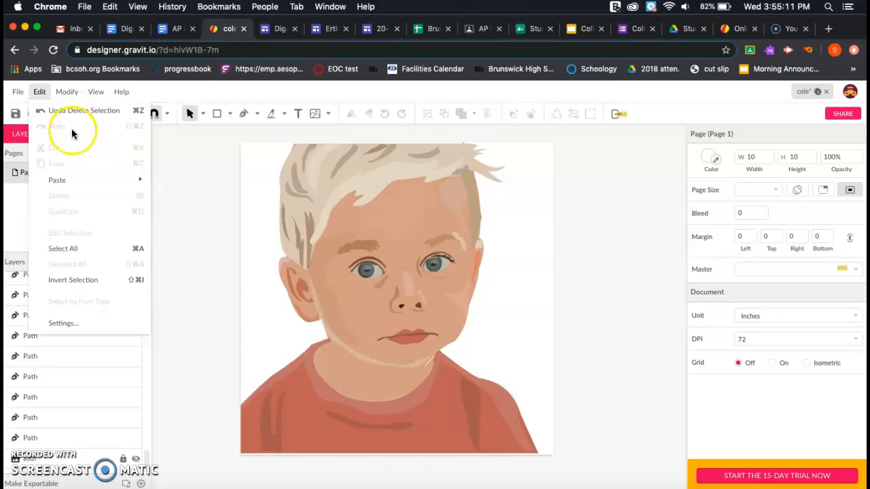
pyautogui.click(78, 179)
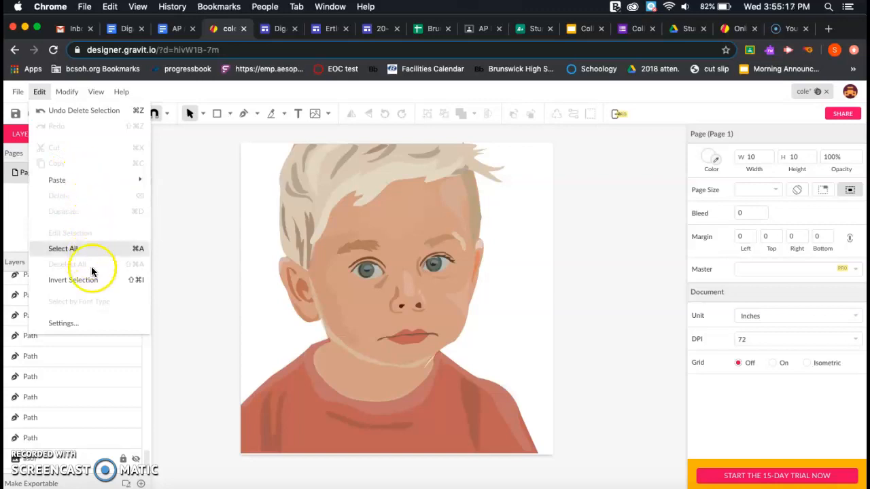
pyautogui.click(68, 94)
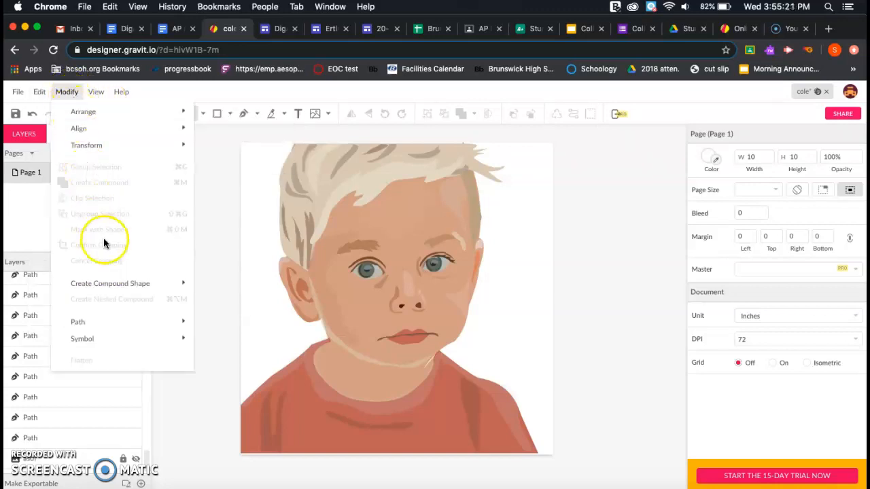
pyautogui.moveTo(167, 111)
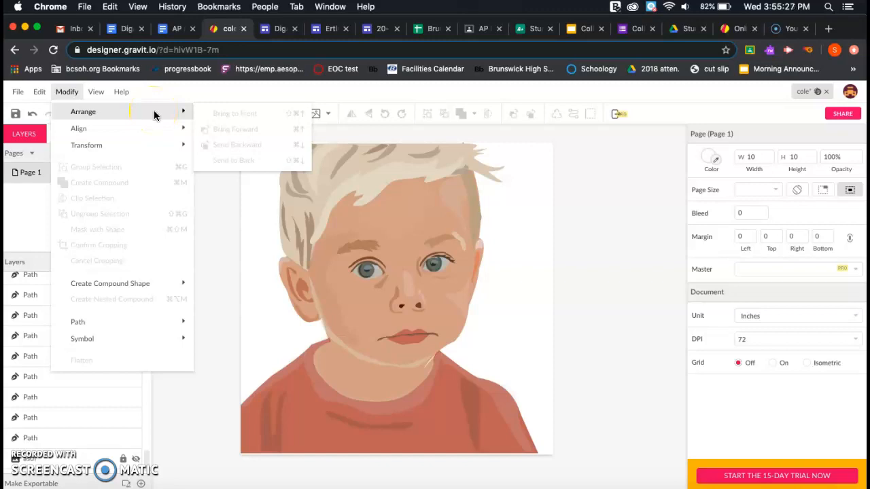
# - Look through the View and Help menus and the learning resources
pyautogui.click(99, 95)
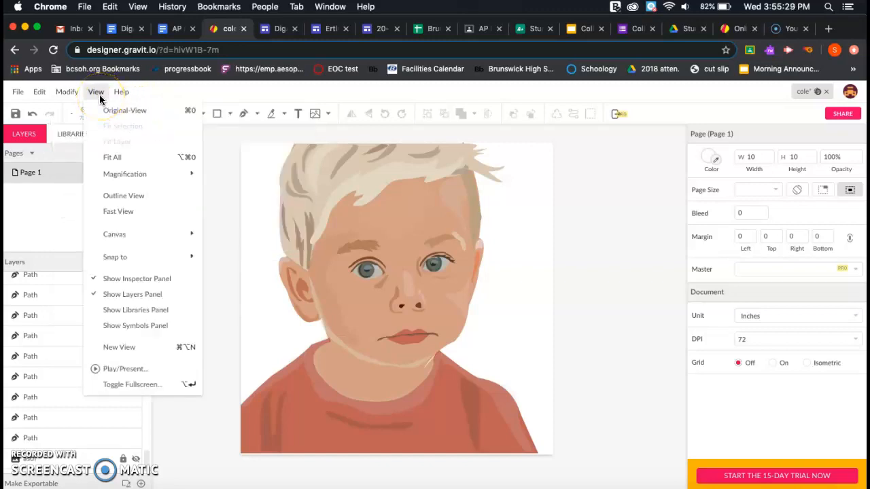
pyautogui.click(118, 93)
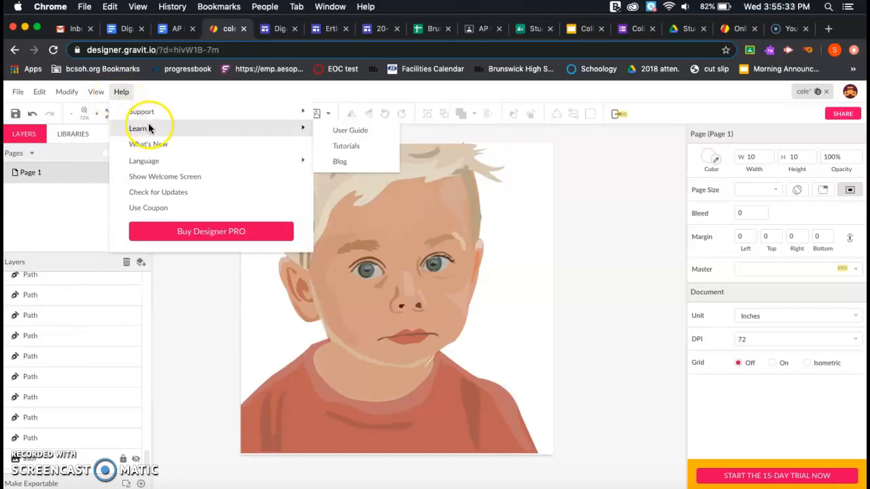
pyautogui.click(151, 209)
pyautogui.moveTo(156, 116)
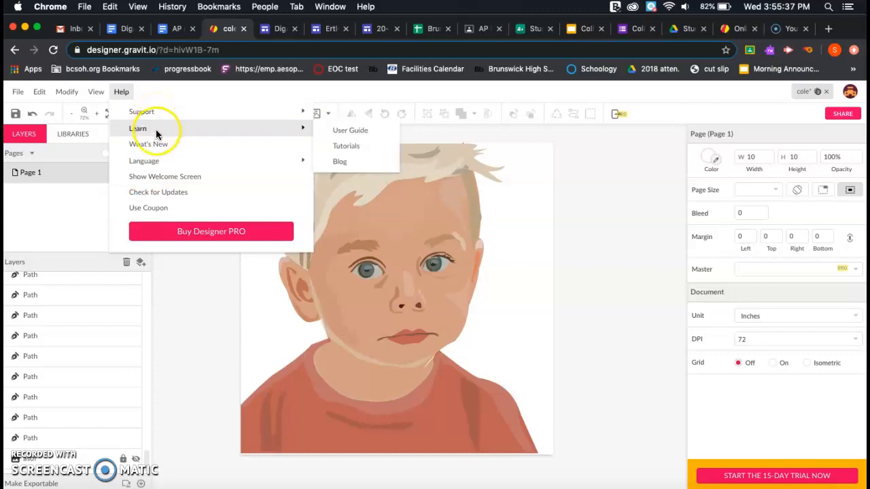
pyautogui.moveTo(168, 130)
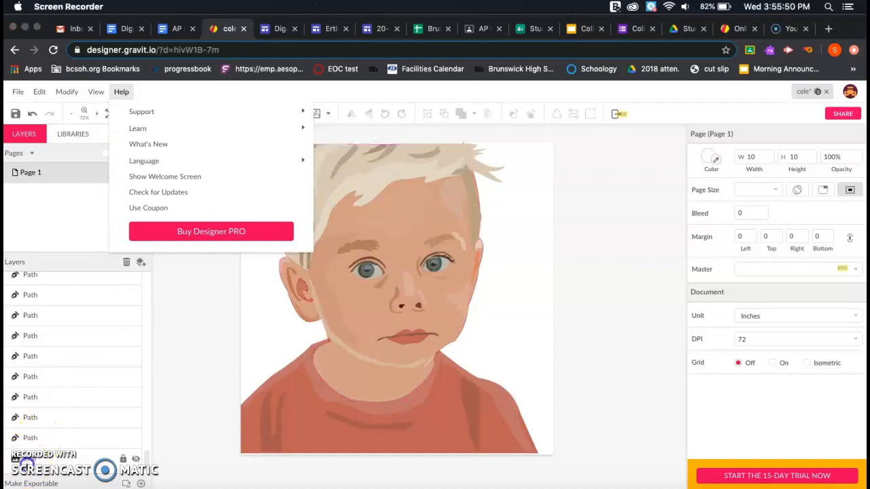
pyautogui.click(136, 330)
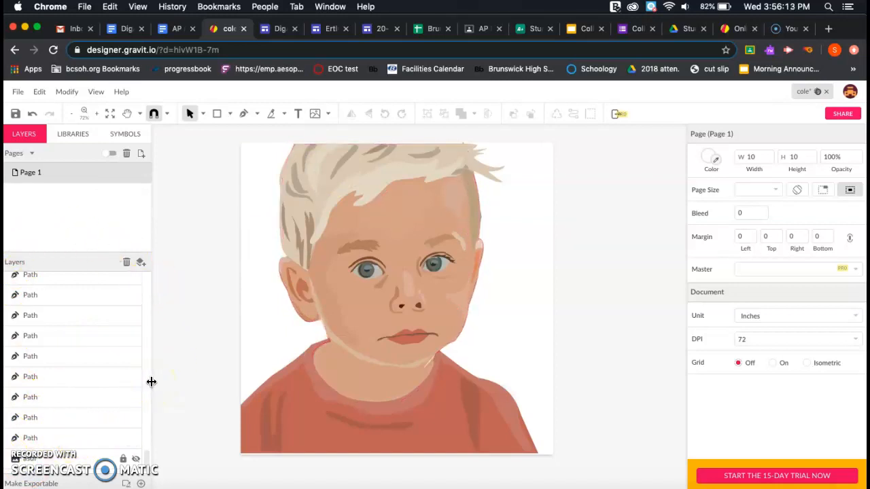
# - Select the portrait's large face path, comparing it with the smaller forehead path
pyautogui.scroll(2, 74, 312)
pyautogui.scroll(2, 74, 314)
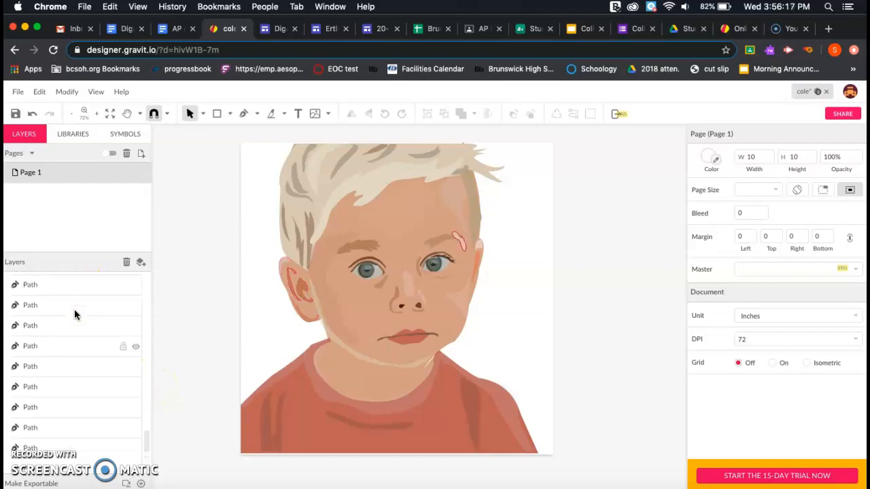
pyautogui.scroll(1, 75, 315)
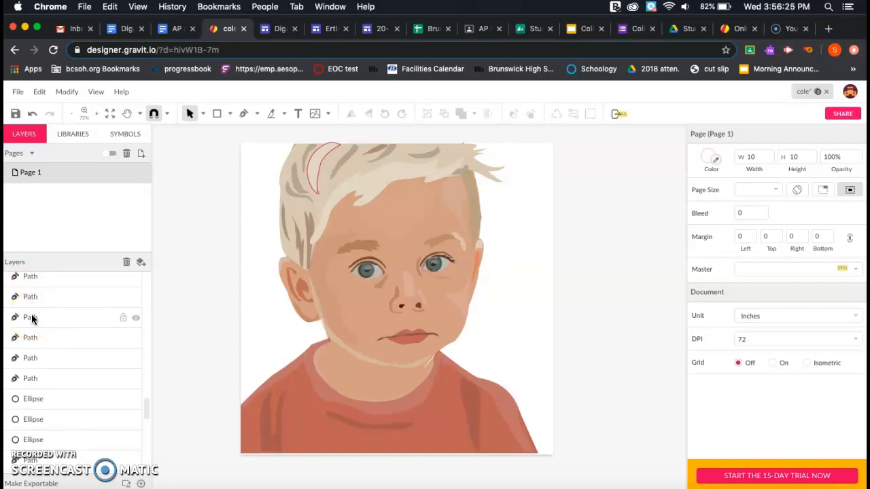
pyautogui.scroll(5, 32, 319)
pyautogui.scroll(5, 32, 319)
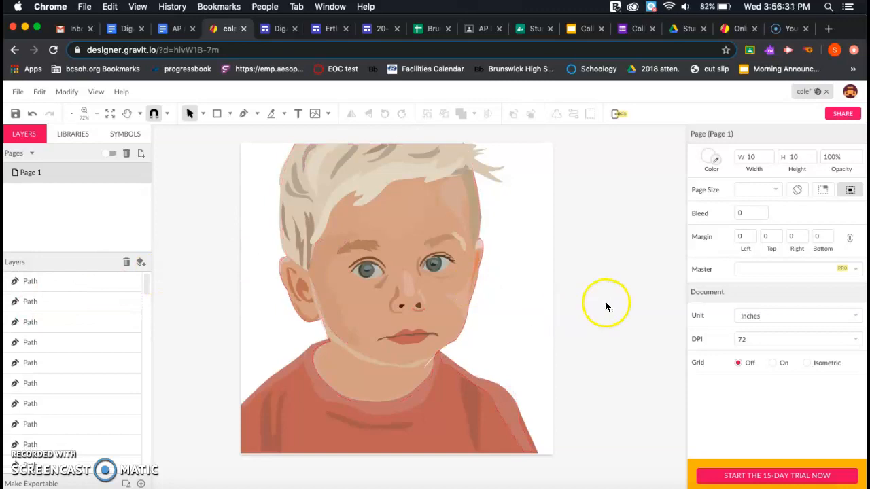
pyautogui.click(442, 222)
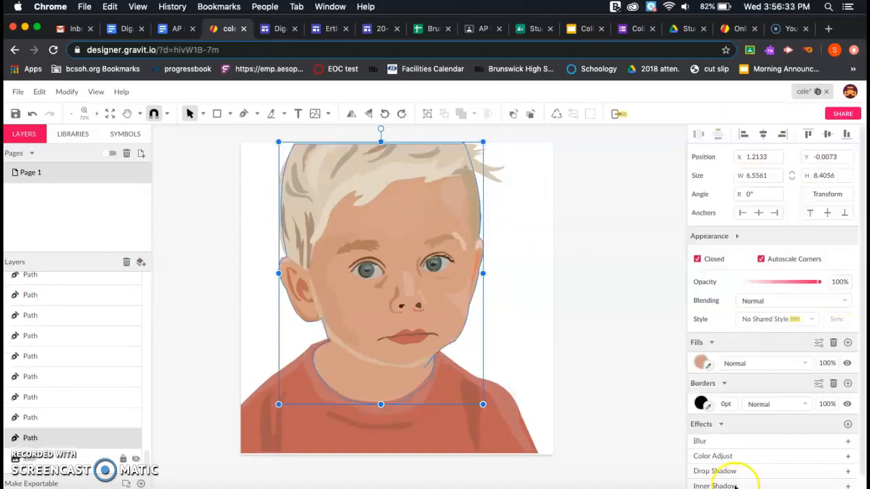
pyautogui.click(416, 214)
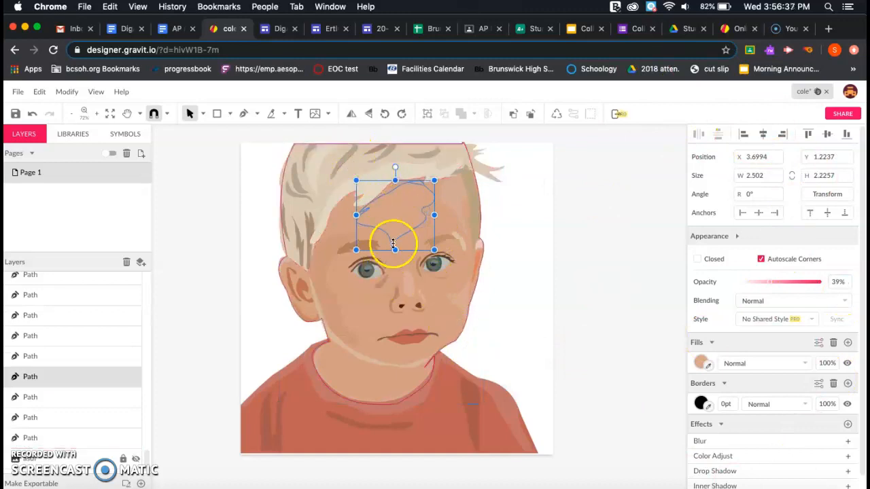
pyautogui.click(443, 221)
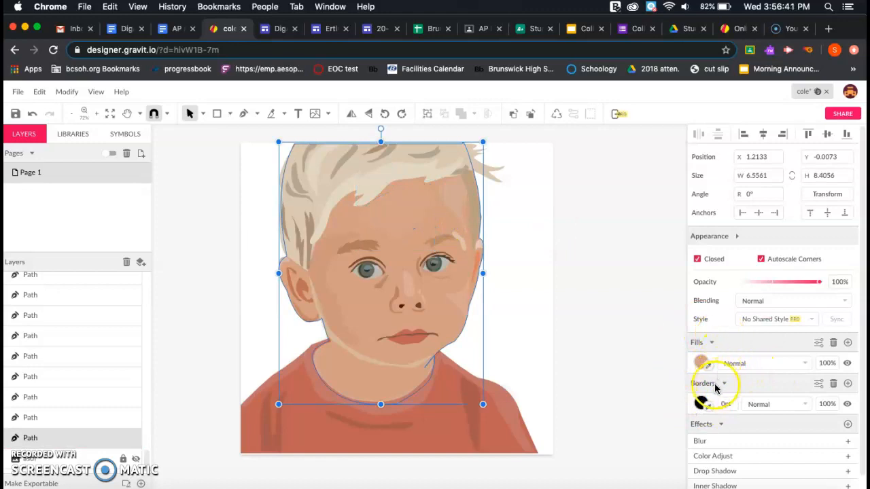
# - Inspect the face path's fill colour with the sampler and colour picker, leaving it unchanged
pyautogui.scroll(-2, 666, 379)
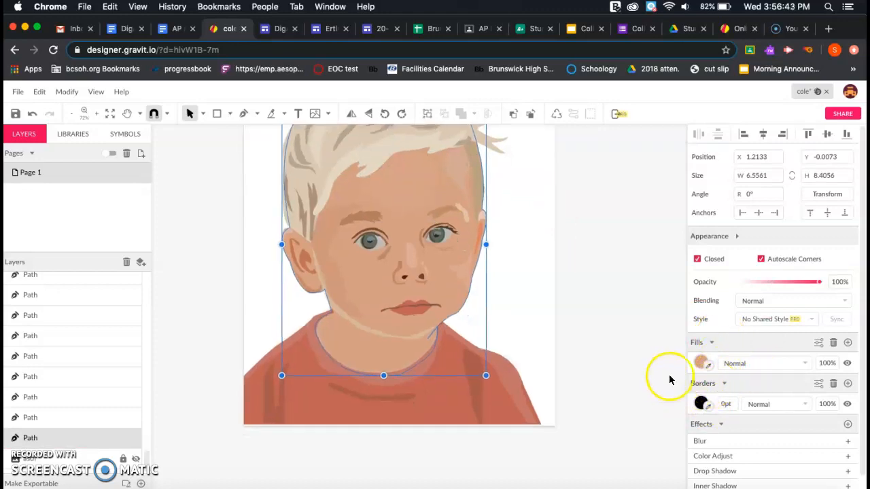
pyautogui.click(709, 365)
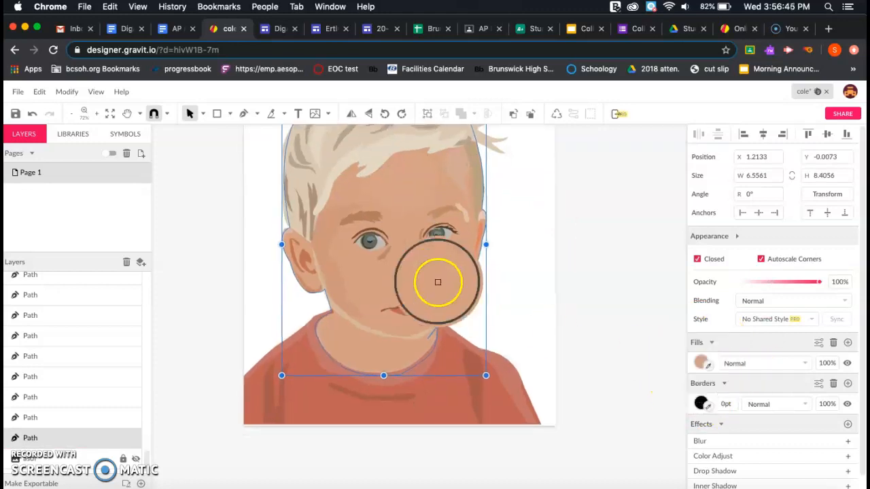
pyautogui.click(702, 364)
pyautogui.click(704, 366)
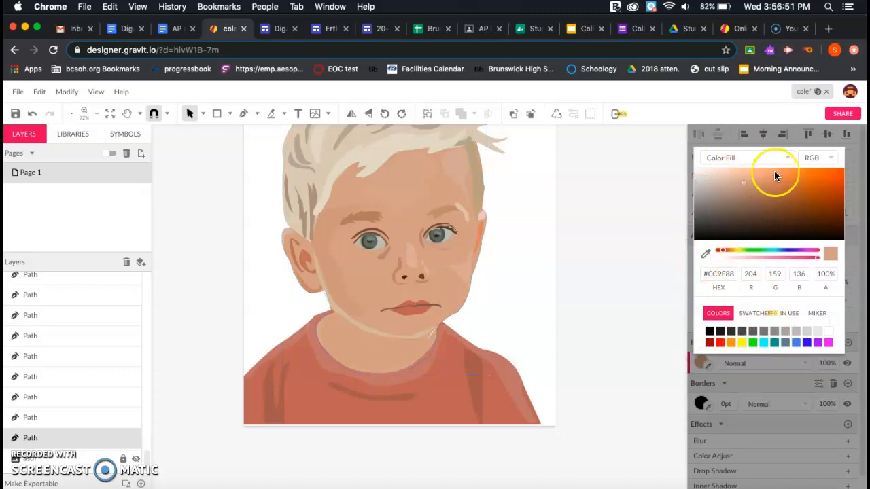
pyautogui.click(645, 179)
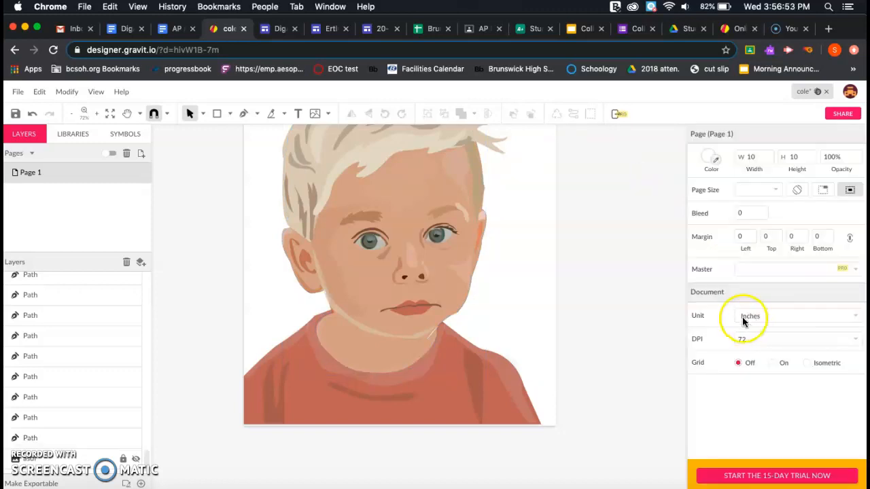
# - Review the face path's effects list, then launch Gravit Designer from the designer.io website
pyautogui.click(433, 182)
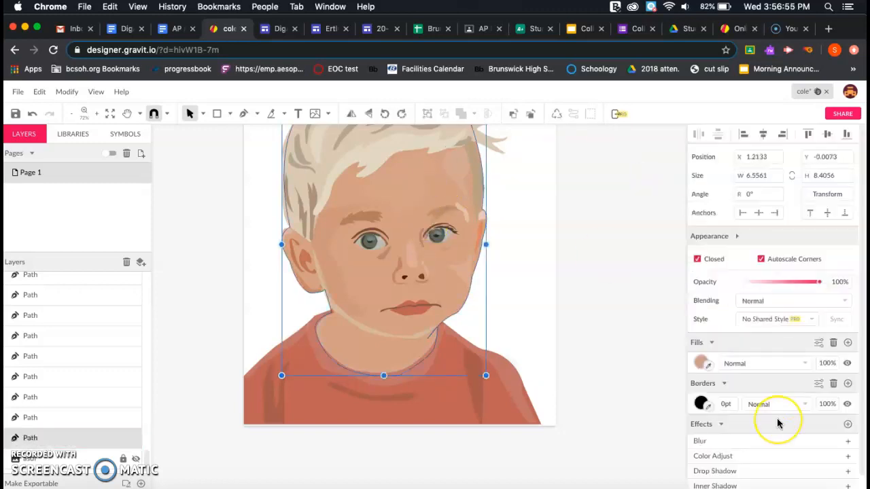
pyautogui.scroll(-2, 776, 418)
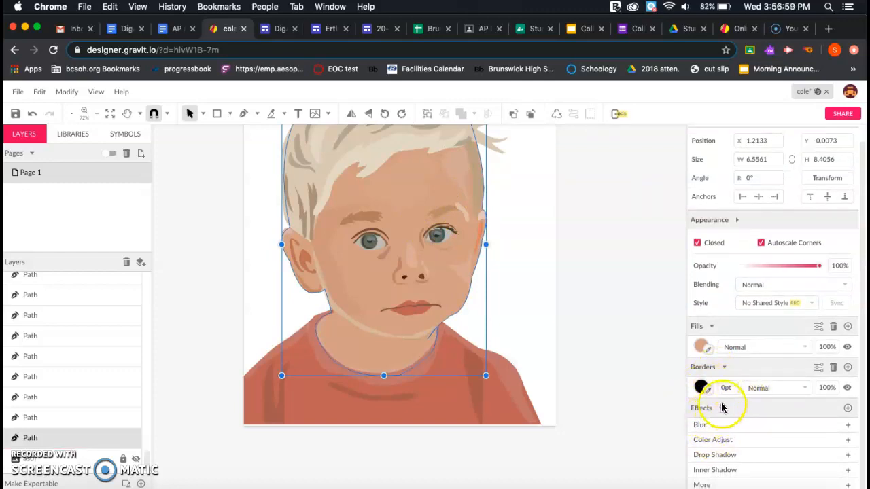
pyautogui.click(721, 407)
pyautogui.click(721, 423)
pyautogui.scroll(-1, 724, 423)
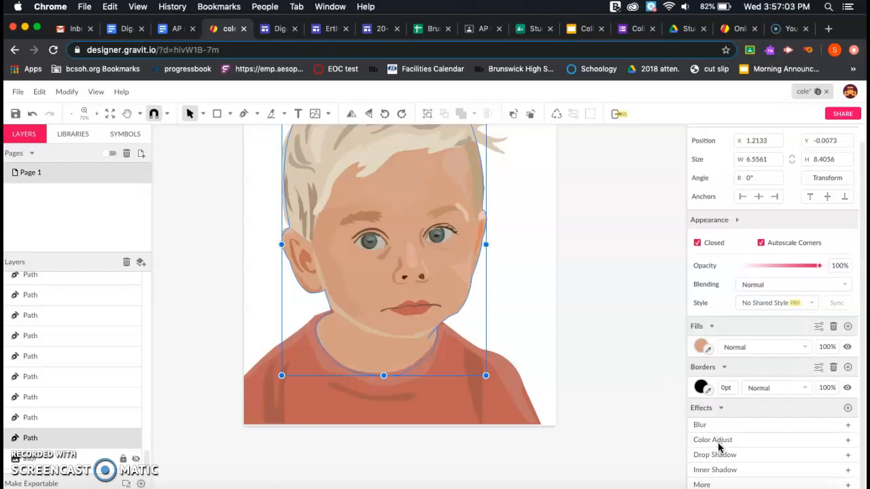
pyautogui.click(848, 485)
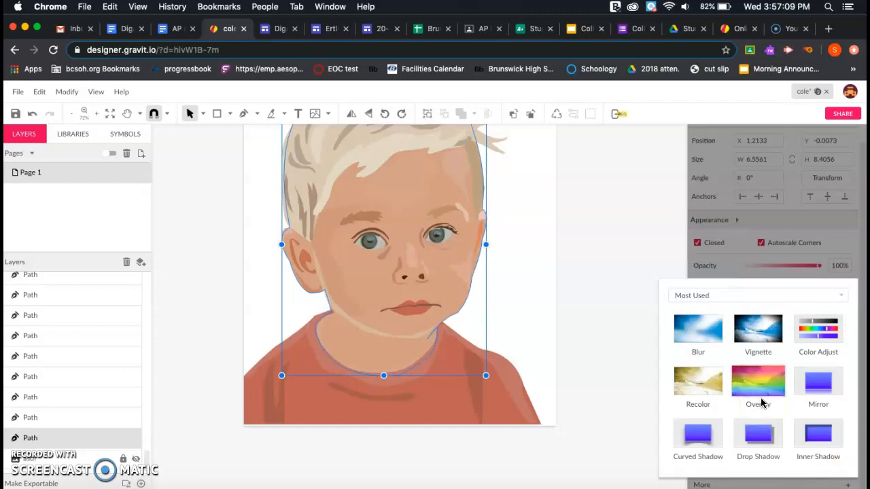
pyautogui.click(637, 332)
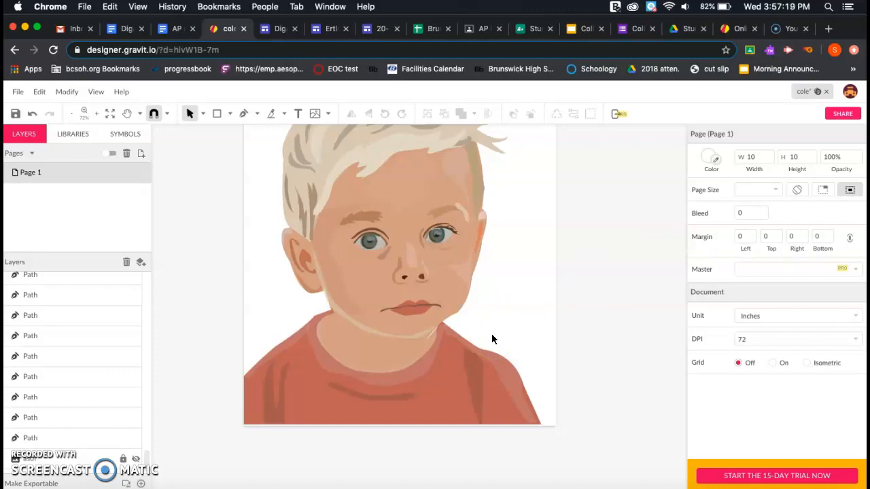
pyautogui.click(729, 29)
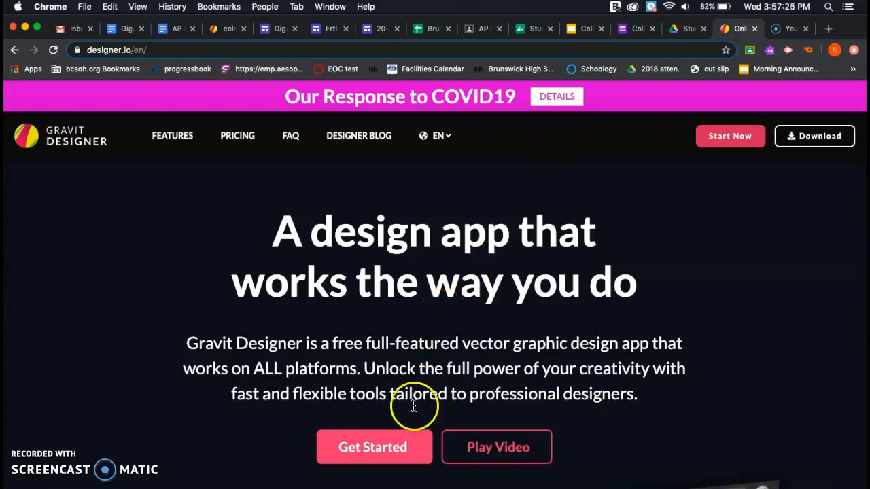
pyautogui.click(392, 440)
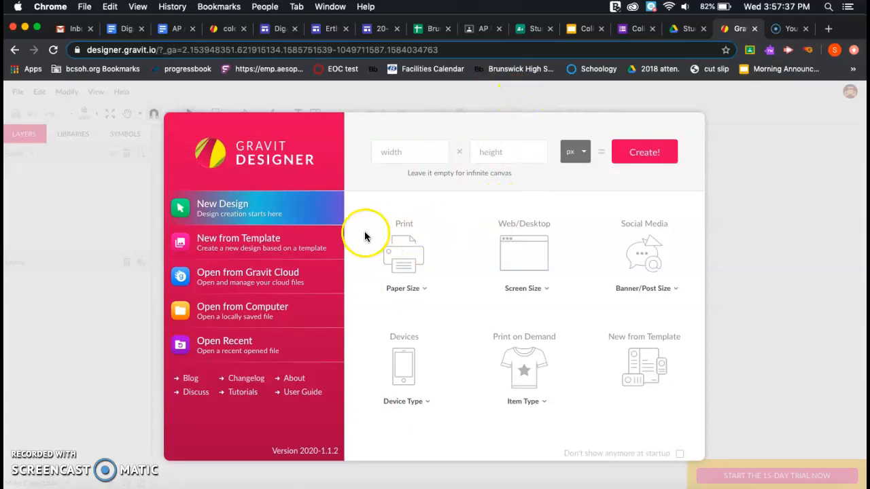
# - Browse the computer's Desktop and open the 'Gravit Designer Practice 1' file
pyautogui.click(259, 309)
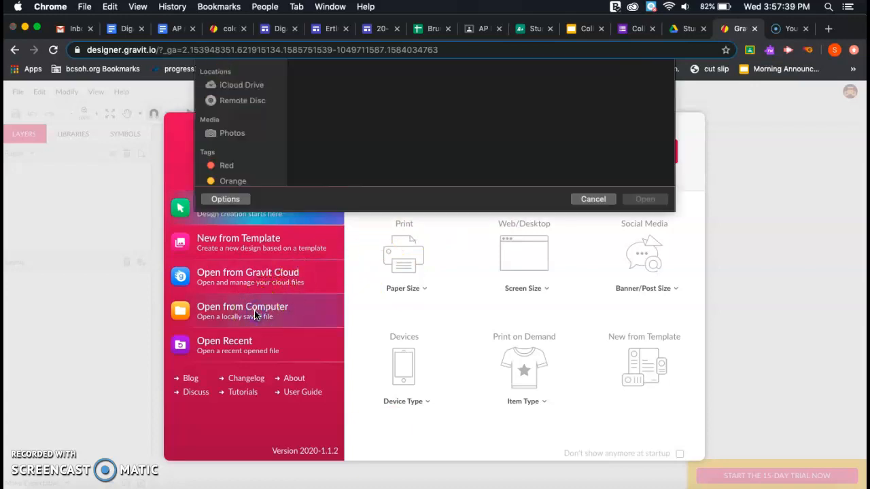
pyautogui.scroll(-5, 334, 177)
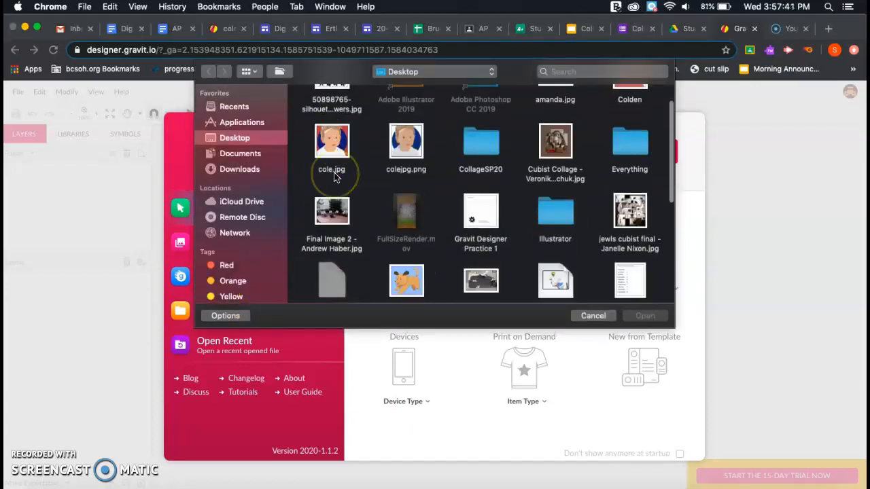
pyautogui.scroll(-5, 333, 177)
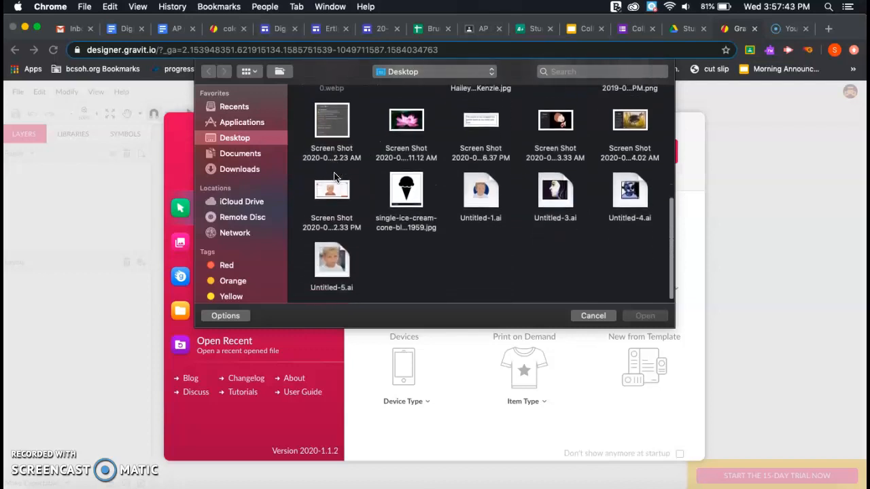
pyautogui.scroll(5, 334, 176)
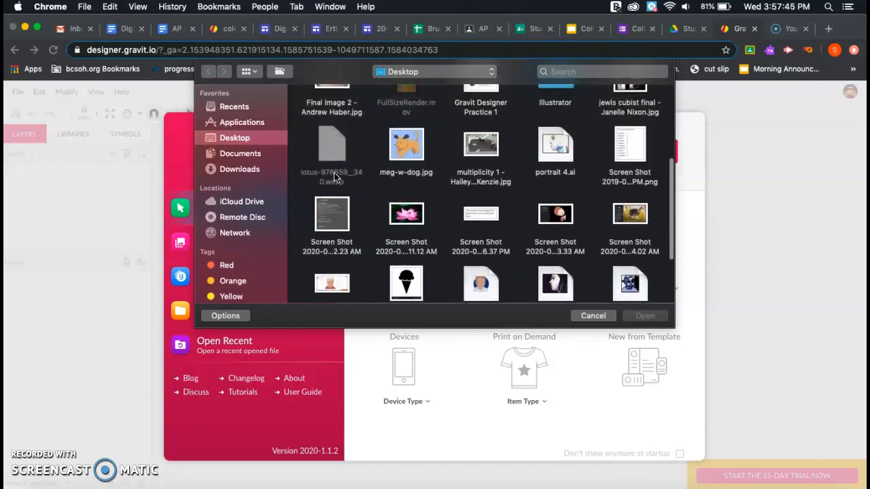
pyautogui.scroll(5, 334, 177)
pyautogui.click(471, 252)
pyautogui.doubleClick(471, 253)
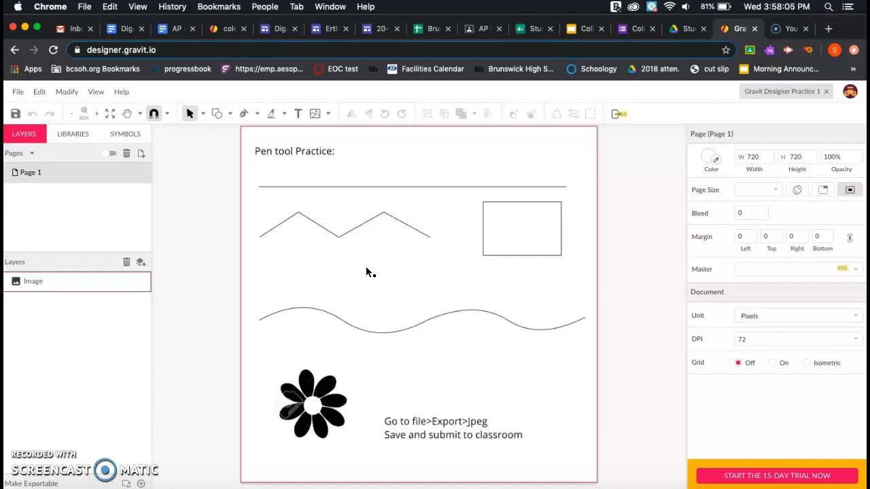
pyautogui.scroll(-2, 367, 269)
pyautogui.scroll(5, 367, 268)
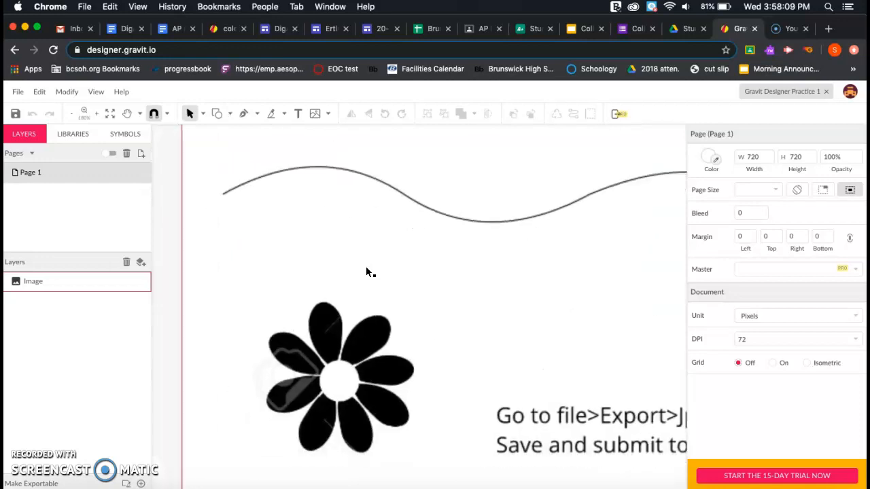
pyautogui.scroll(-6, 375, 248)
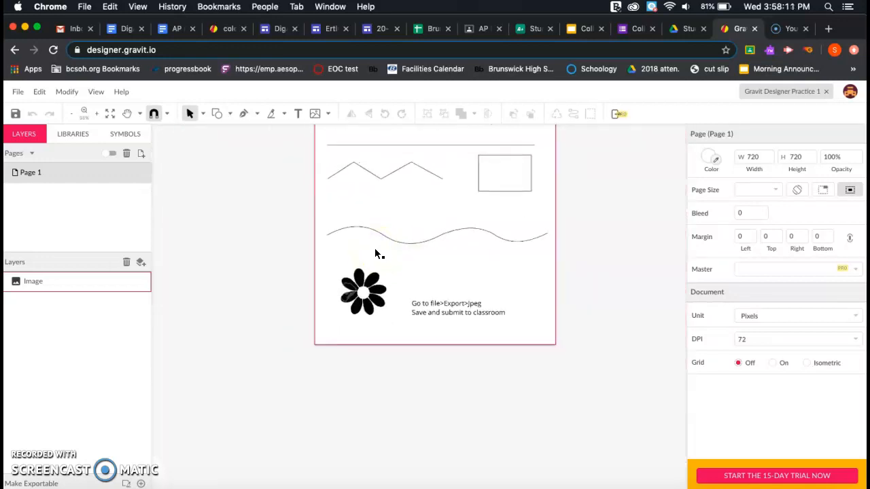
pyautogui.click(250, 173)
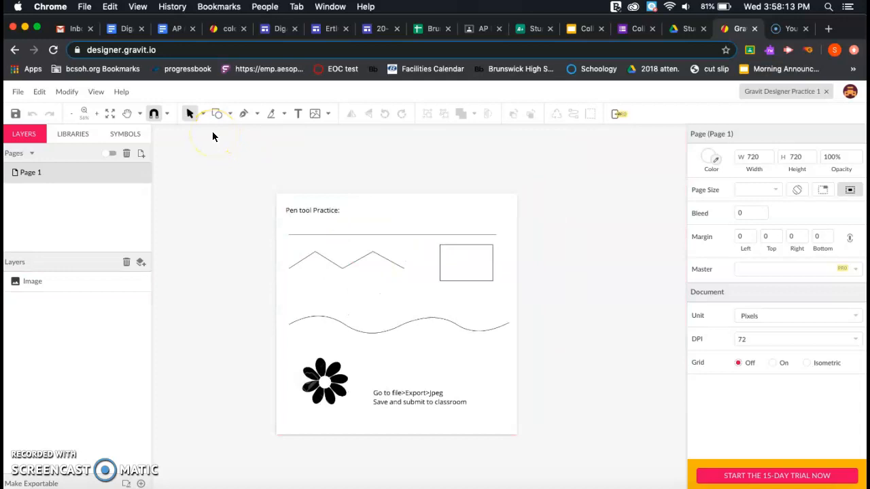
# - Select the Pen tool, check the portrait and assignment tabs, then anchor the top line's left end
pyautogui.click(246, 116)
pyautogui.scroll(5, 331, 216)
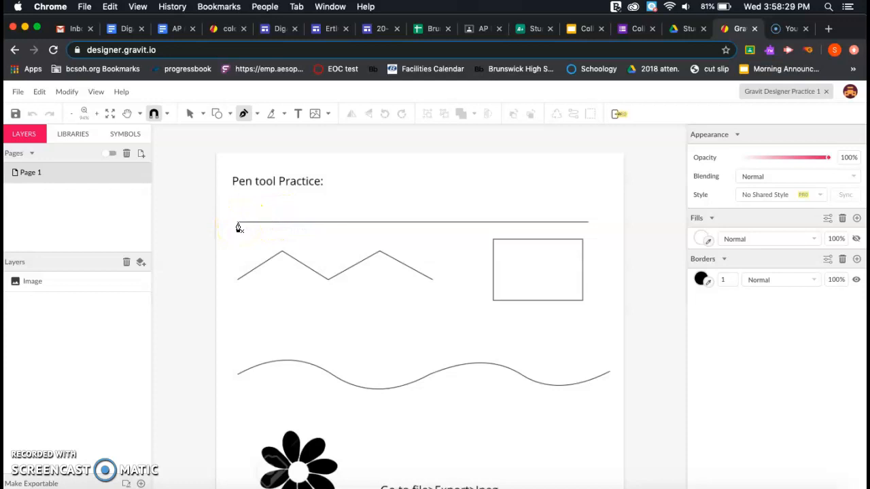
pyautogui.click(222, 29)
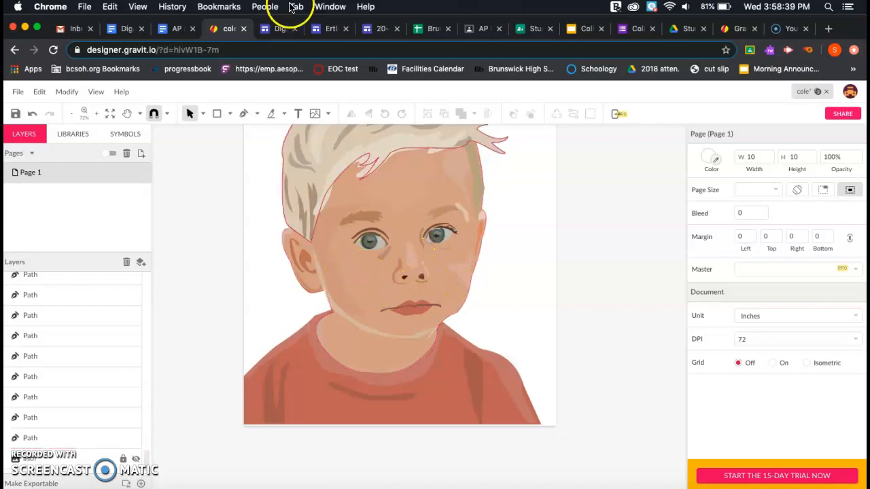
pyautogui.click(269, 28)
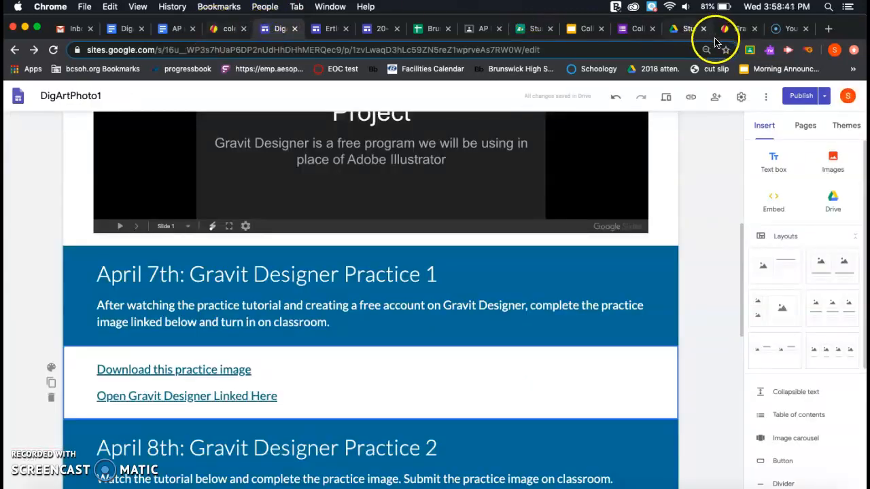
pyautogui.click(733, 28)
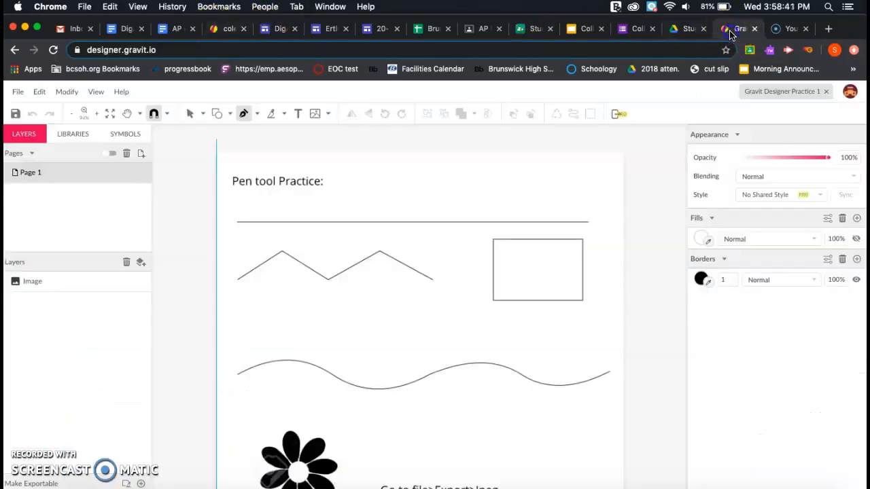
pyautogui.click(236, 222)
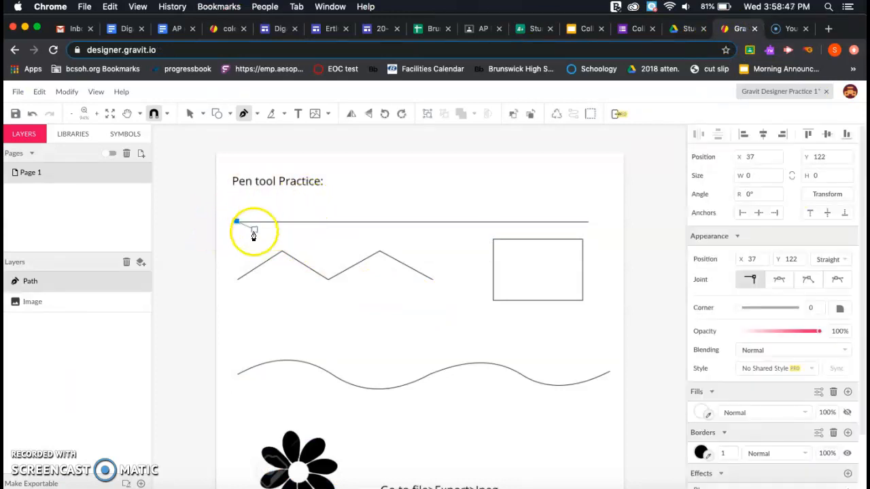
# - Finish the top line at its right end, then trace the five-point zigzag as a new path
pyautogui.click(590, 222)
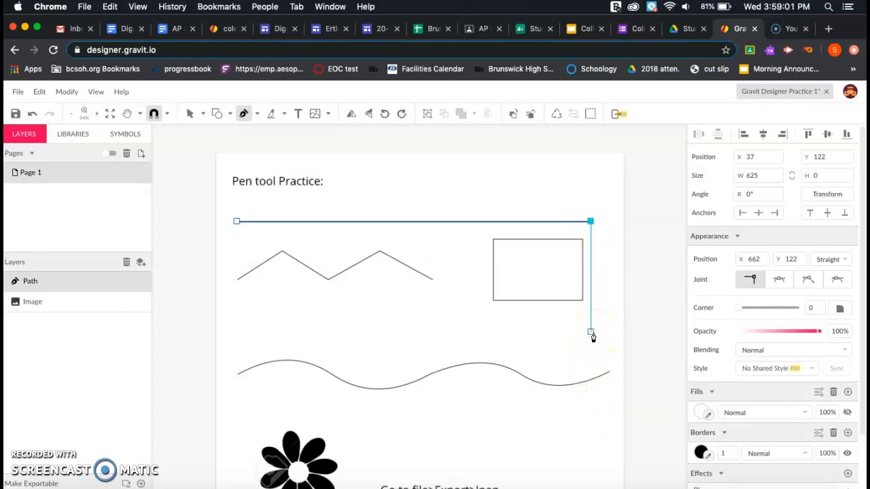
pyautogui.press('Escape')
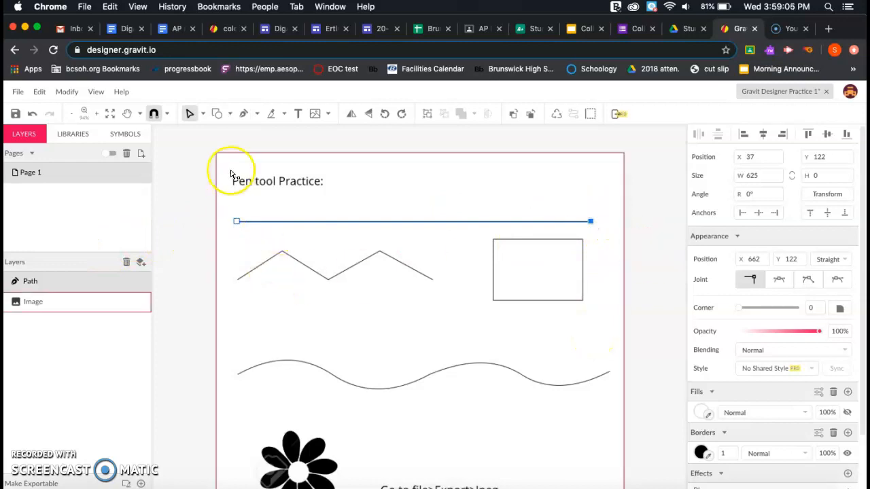
pyautogui.click(243, 114)
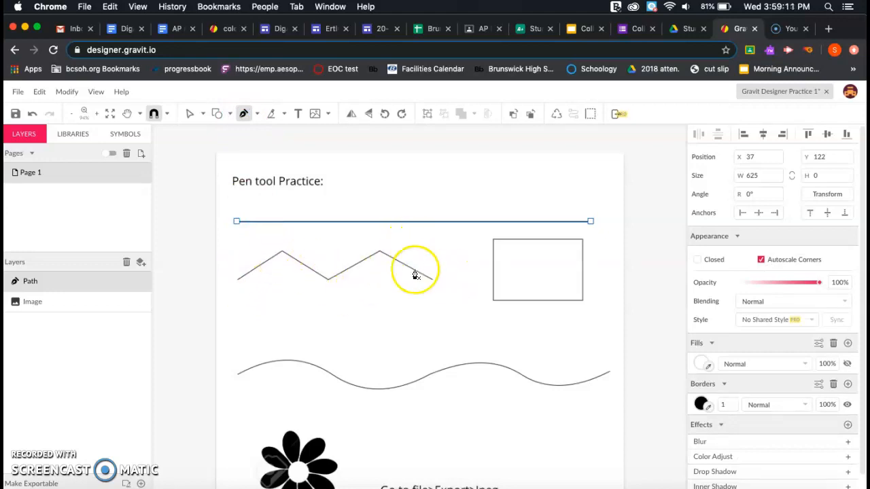
pyautogui.click(236, 279)
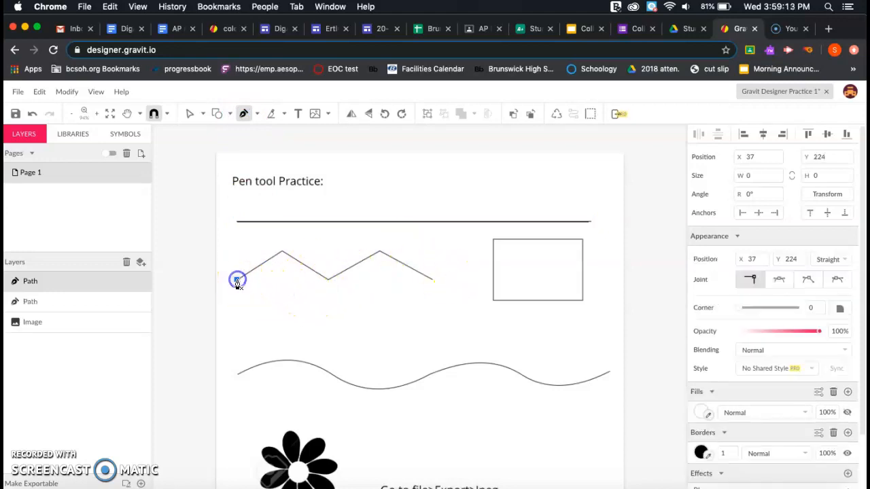
pyautogui.click(284, 253)
pyautogui.click(327, 279)
pyautogui.click(379, 253)
pyautogui.click(432, 279)
pyautogui.moveTo(432, 279); pyautogui.dragTo(385, 340)
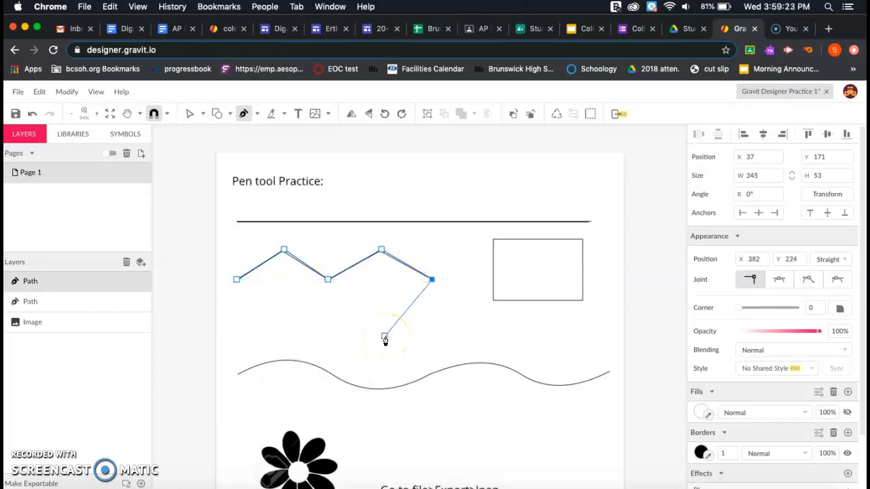
pyautogui.press('Escape')
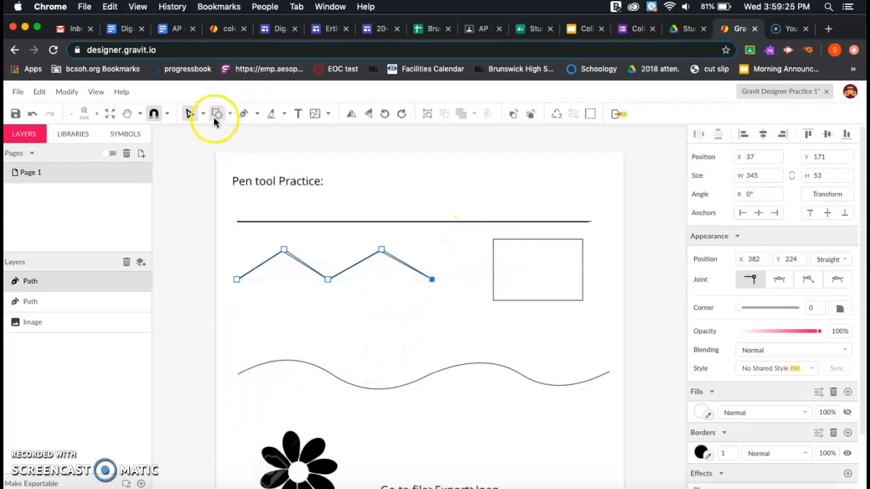
# - Trace the rectangle's four corners and close the path back at the top-left corner
pyautogui.click(243, 114)
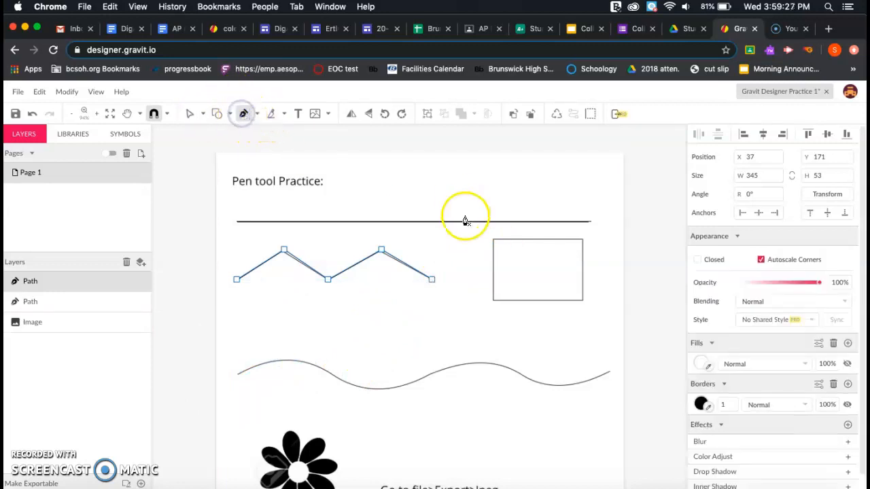
pyautogui.click(494, 240)
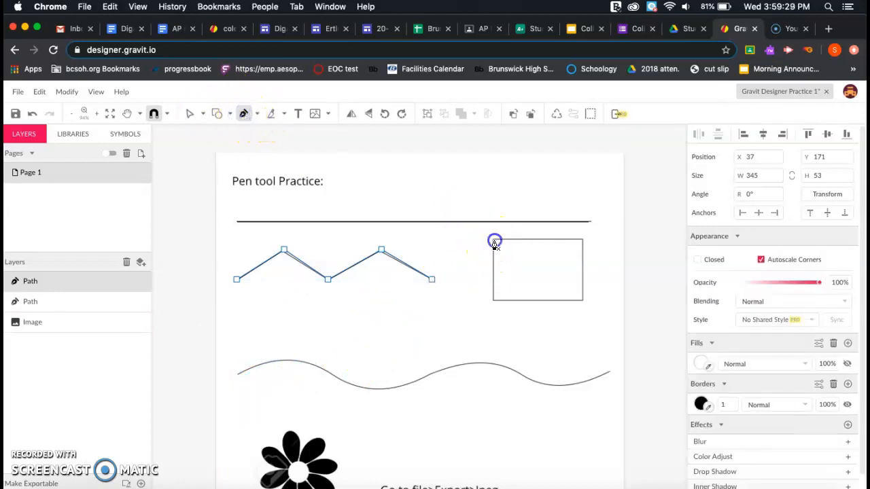
pyautogui.click(494, 299)
pyautogui.click(582, 299)
pyautogui.click(582, 241)
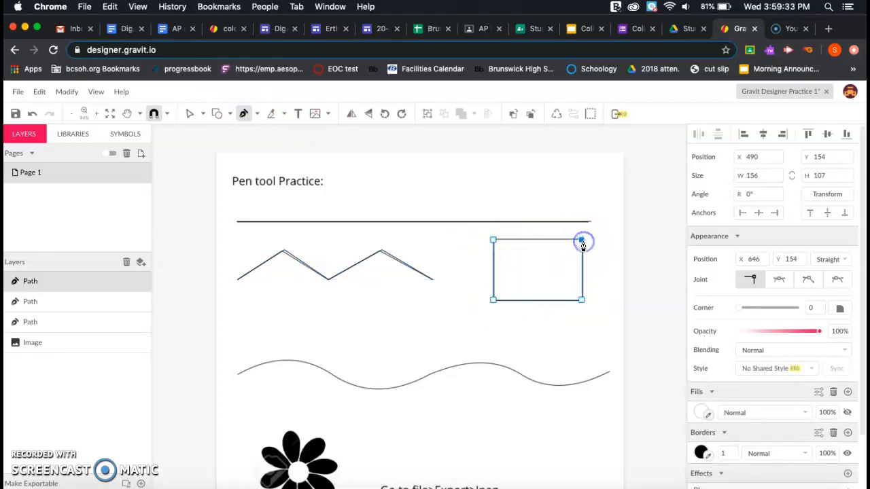
pyautogui.click(494, 240)
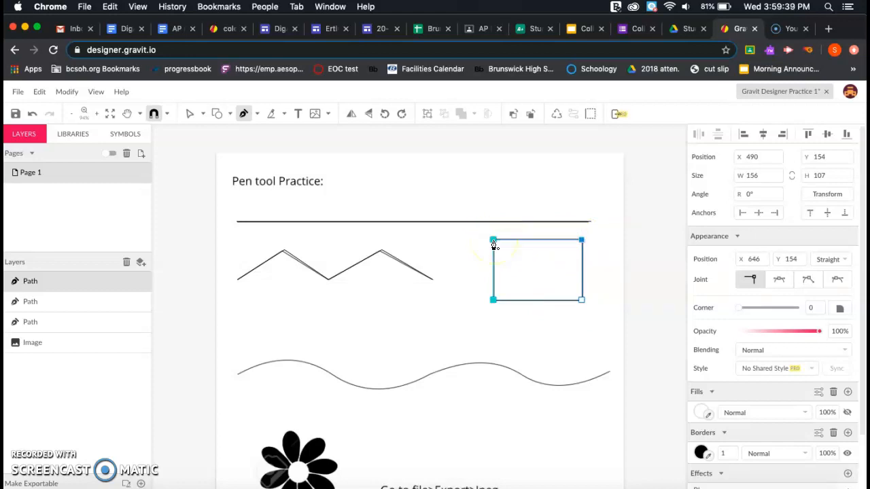
pyautogui.click(493, 241)
pyautogui.click(521, 307)
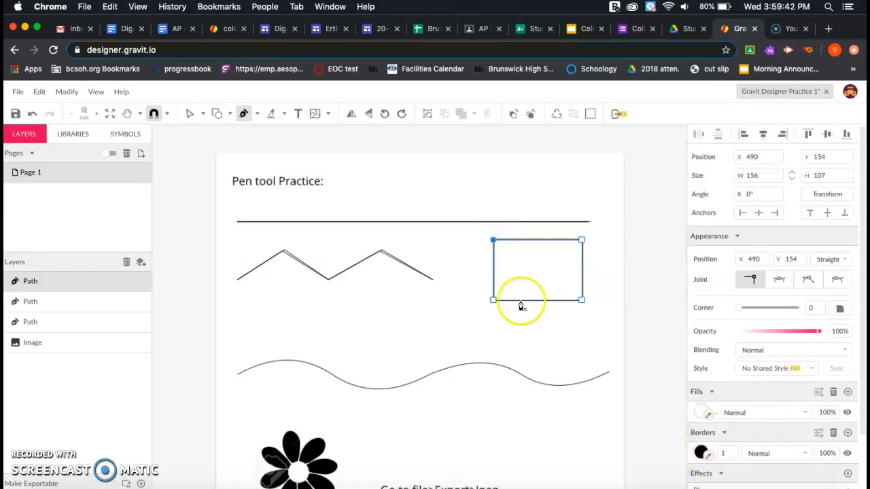
# - Fill the traced rectangle with green (#00FF00) and clear the stray single-point path
pyautogui.click(699, 412)
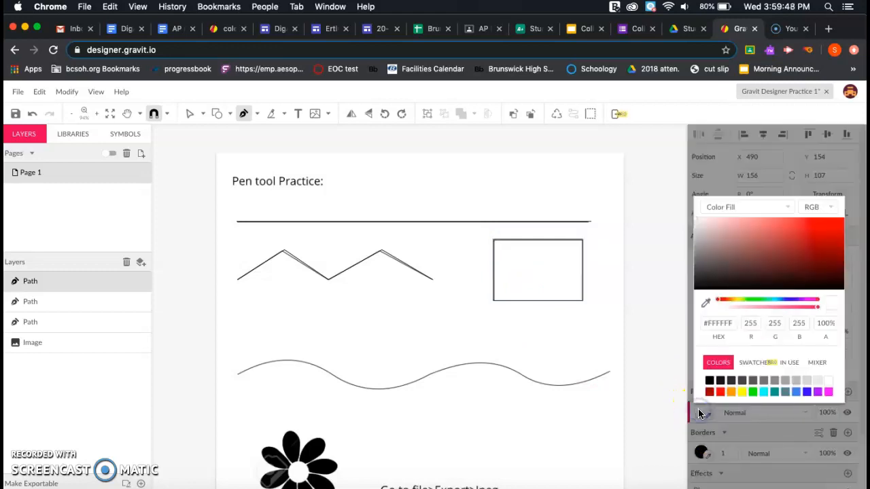
pyautogui.click(751, 393)
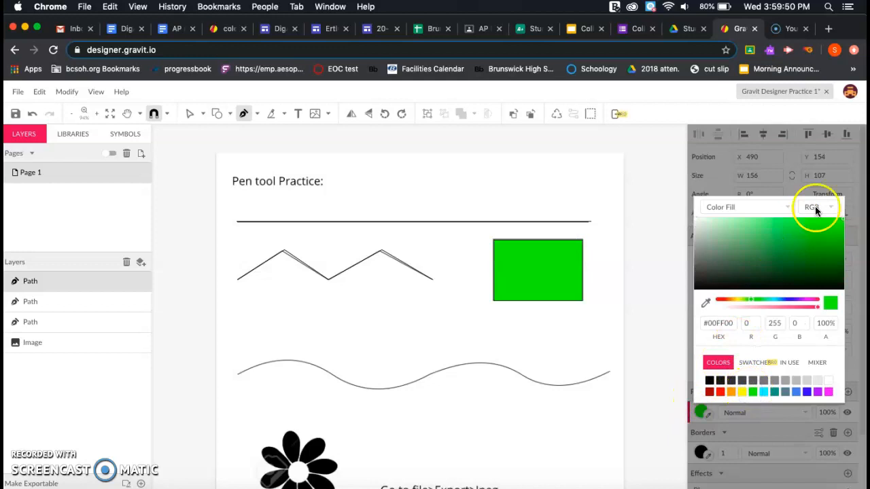
pyautogui.click(562, 274)
pyautogui.press('Escape')
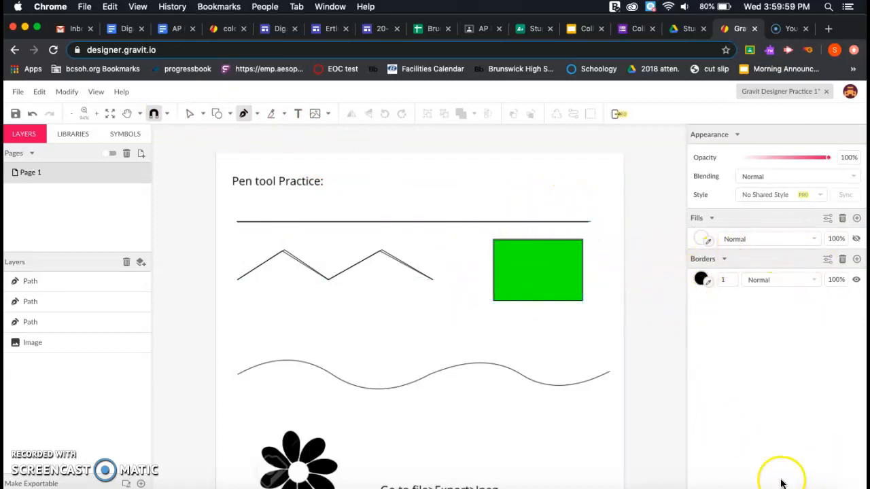
# - Try the object and anchor selection modes, then lock the background practice image layer
pyautogui.click(190, 115)
pyautogui.click(202, 114)
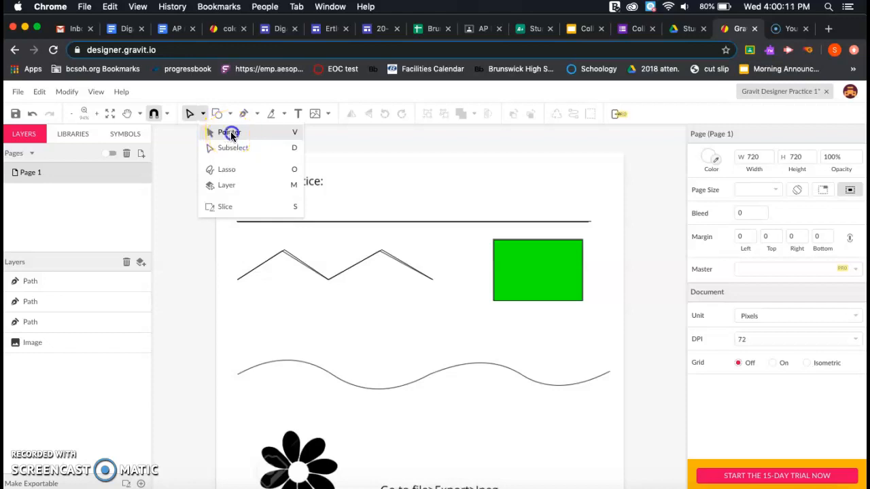
pyautogui.click(229, 133)
pyautogui.click(558, 274)
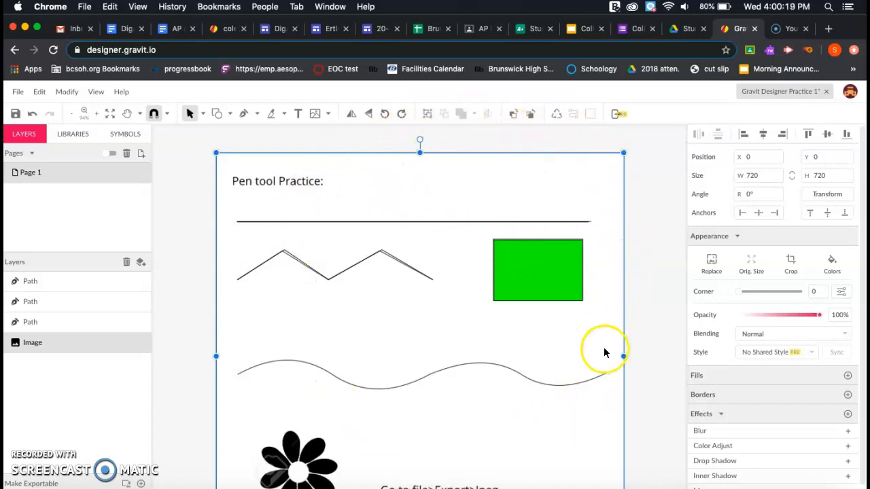
pyautogui.click(203, 113)
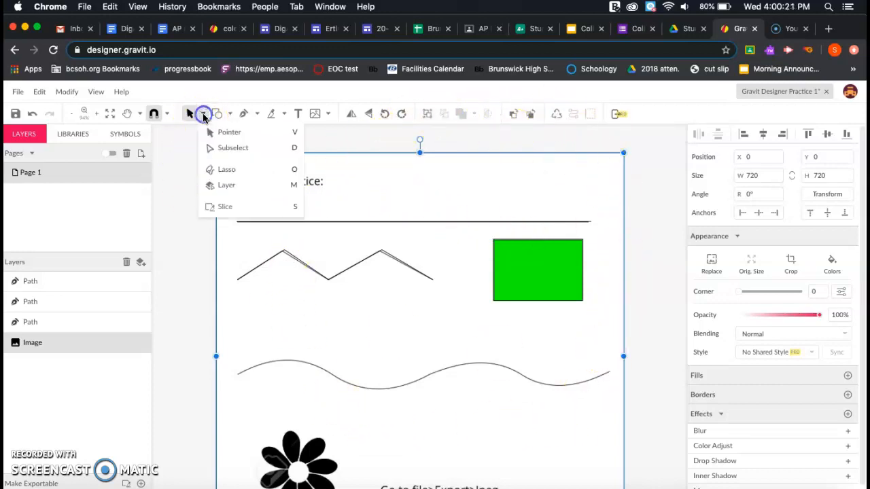
pyautogui.click(252, 147)
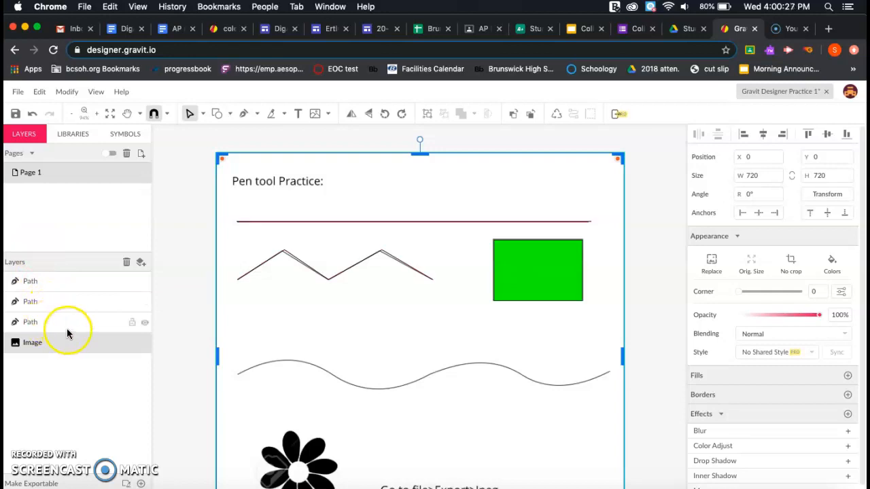
pyautogui.click(131, 343)
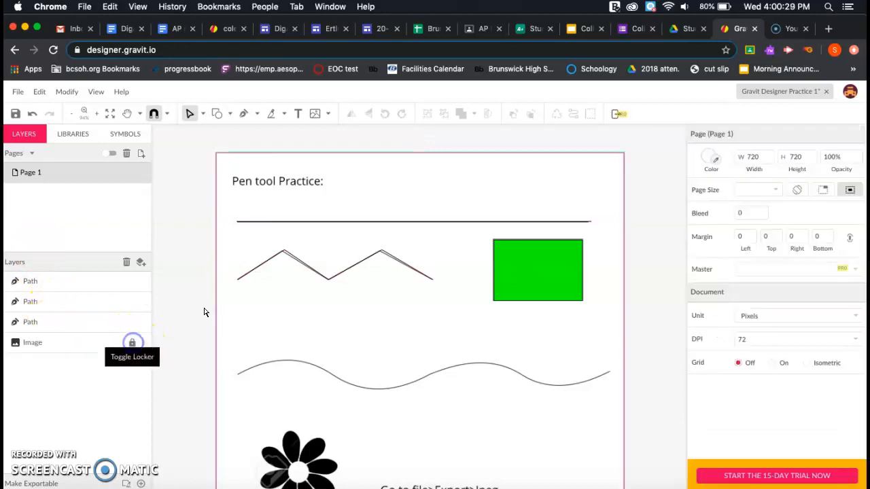
pyautogui.click(522, 263)
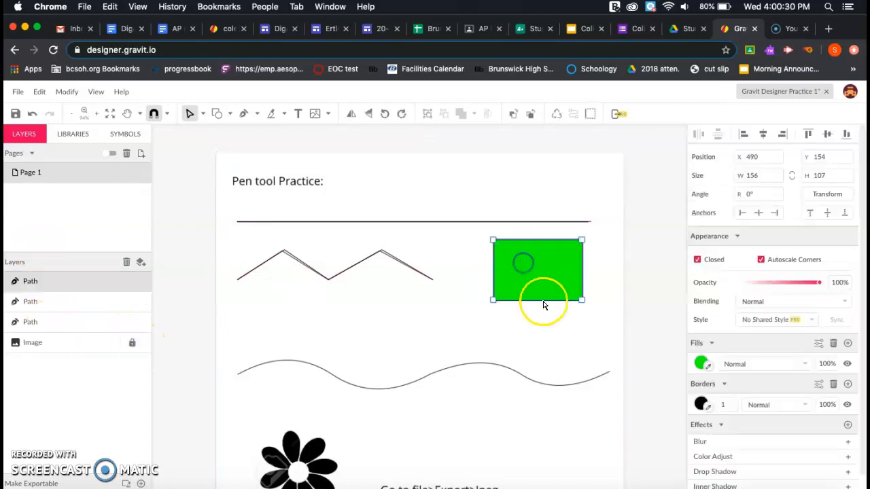
pyautogui.doubleClick(494, 241)
pyautogui.moveTo(503, 247)
pyautogui.mouseDown()
pyautogui.moveTo(481, 229)
pyautogui.moveTo(501, 242)
pyautogui.mouseUp()
pyautogui.moveTo(581, 241)
pyautogui.mouseDown()
pyautogui.moveTo(562, 254)
pyautogui.moveTo(582, 240)
pyautogui.mouseUp()
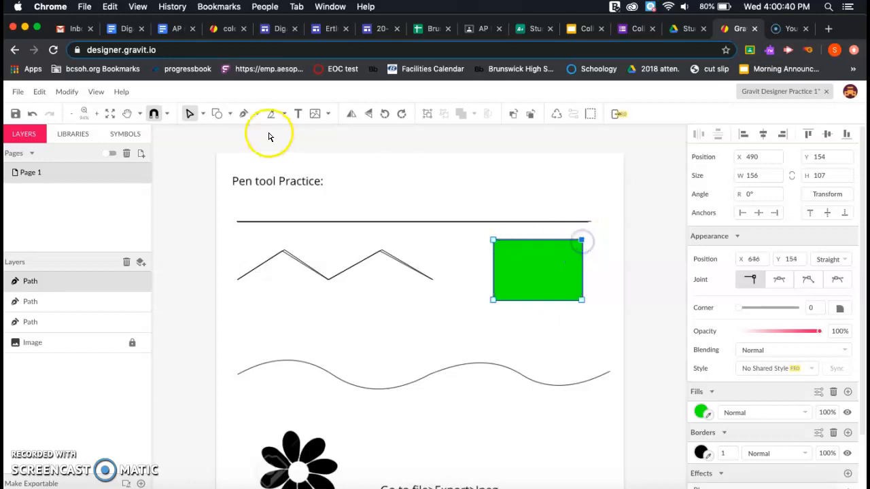
pyautogui.click(202, 114)
pyautogui.click(242, 136)
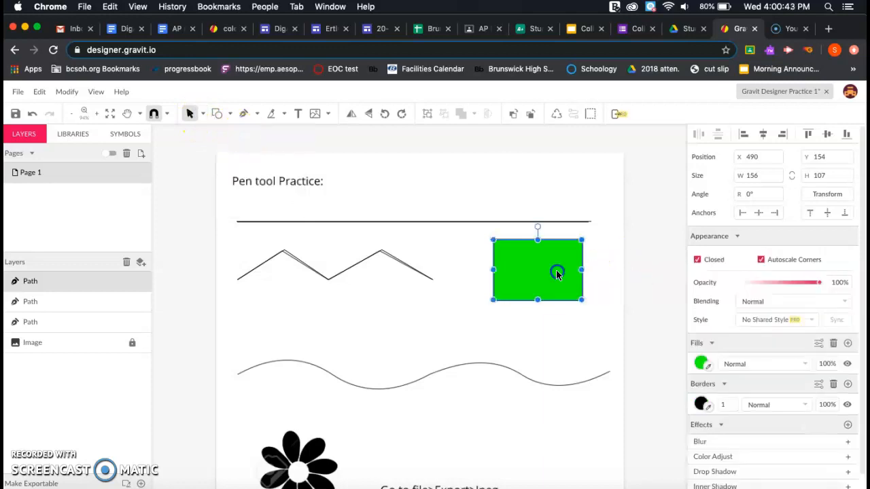
pyautogui.click(201, 116)
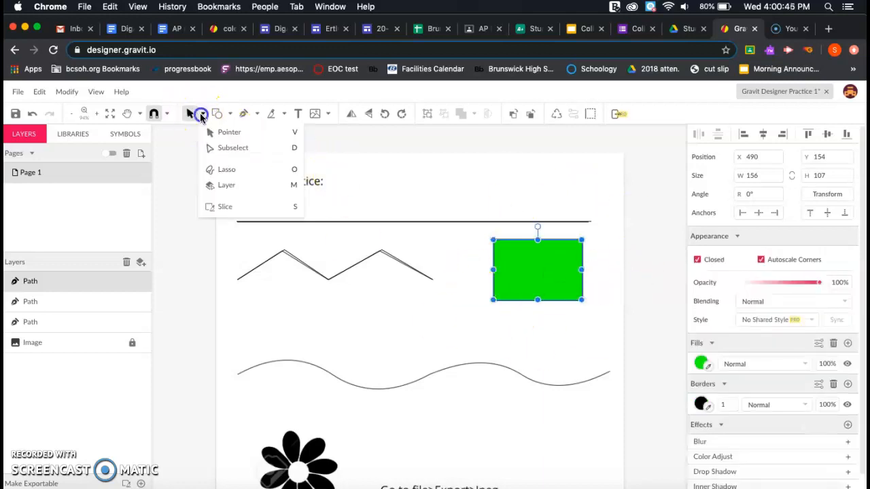
pyautogui.click(231, 148)
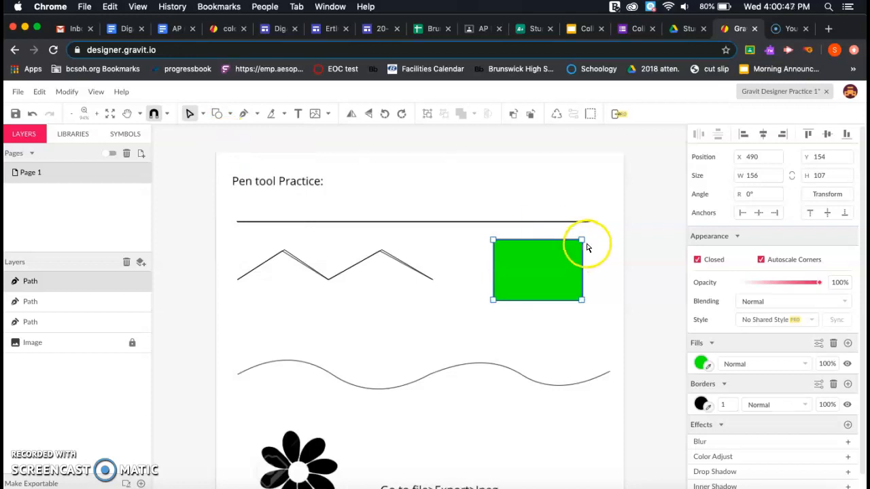
pyautogui.click(582, 241)
pyautogui.moveTo(582, 242)
pyautogui.mouseDown()
pyautogui.moveTo(570, 260)
pyautogui.moveTo(582, 241)
pyautogui.mouseUp()
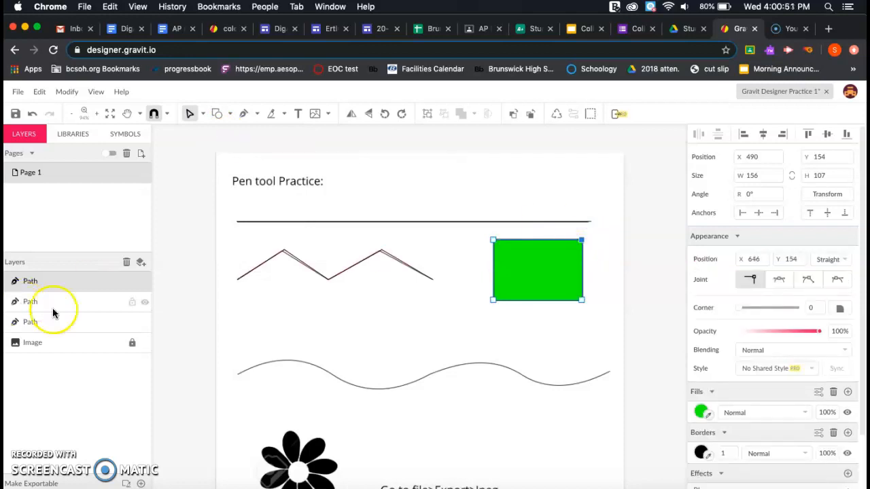
pyautogui.click(250, 309)
pyautogui.click(219, 150)
pyautogui.click(241, 167)
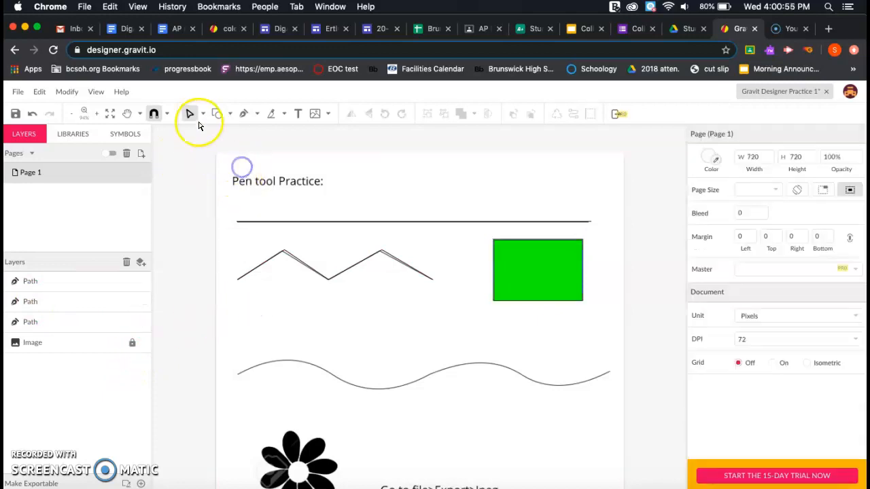
pyautogui.click(204, 113)
pyautogui.click(210, 129)
pyautogui.click(511, 266)
pyautogui.click(132, 343)
pyautogui.click(314, 187)
pyautogui.click(441, 200)
pyautogui.click(656, 180)
pyautogui.click(612, 196)
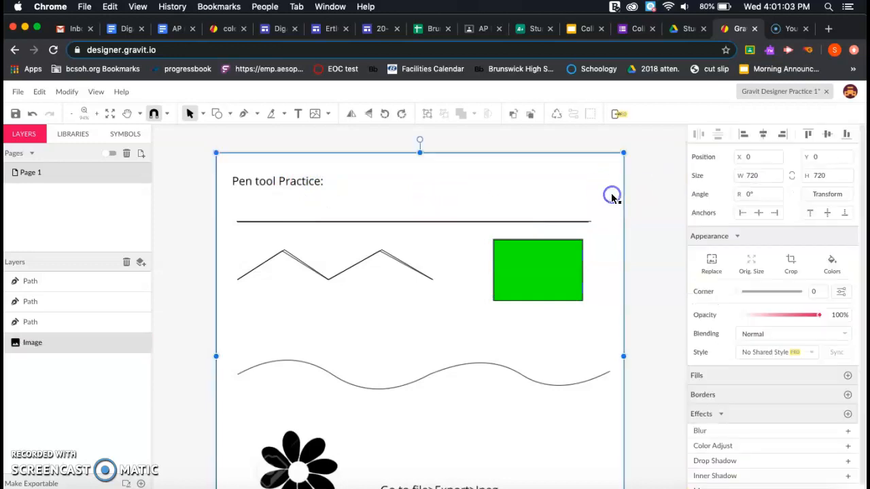
pyautogui.click(62, 347)
pyautogui.click(34, 344)
pyautogui.click(128, 345)
pyautogui.click(130, 345)
pyautogui.click(330, 196)
pyautogui.click(528, 265)
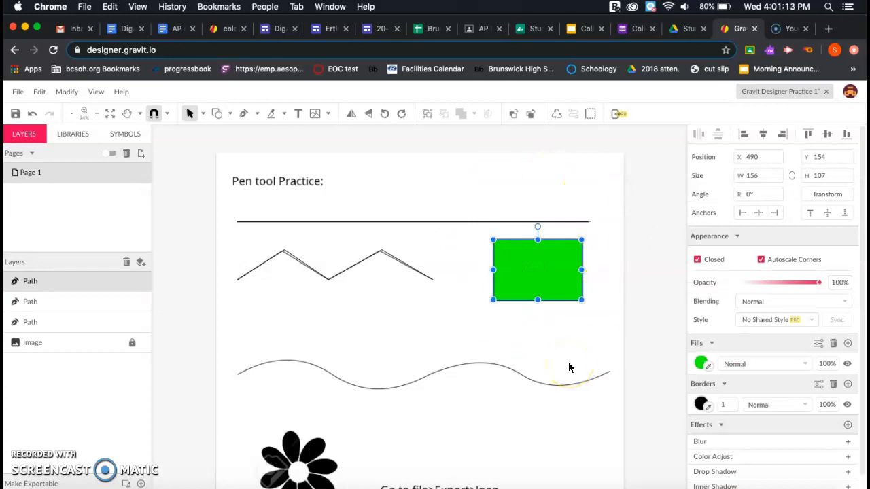
# - Change the green rectangle's border colour to cyan, then deselect and reselect it to check
pyautogui.click(702, 405)
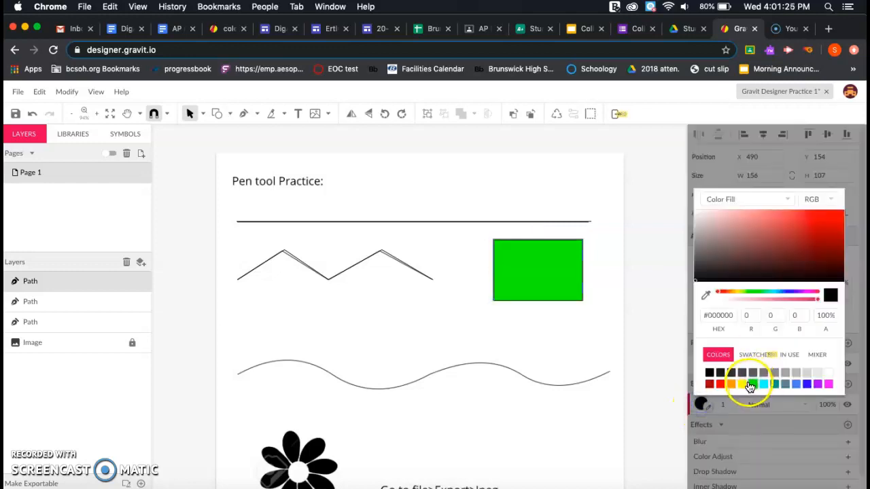
pyautogui.click(765, 385)
pyautogui.click(732, 404)
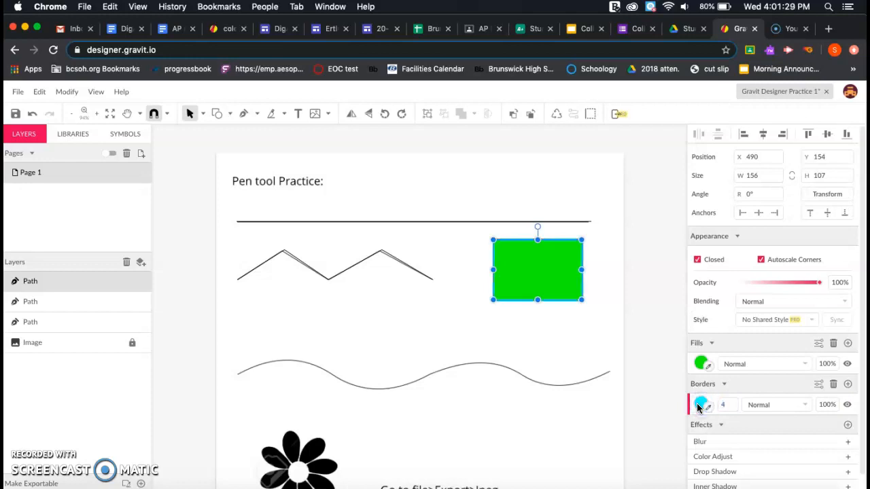
pyautogui.click(610, 336)
pyautogui.click(530, 257)
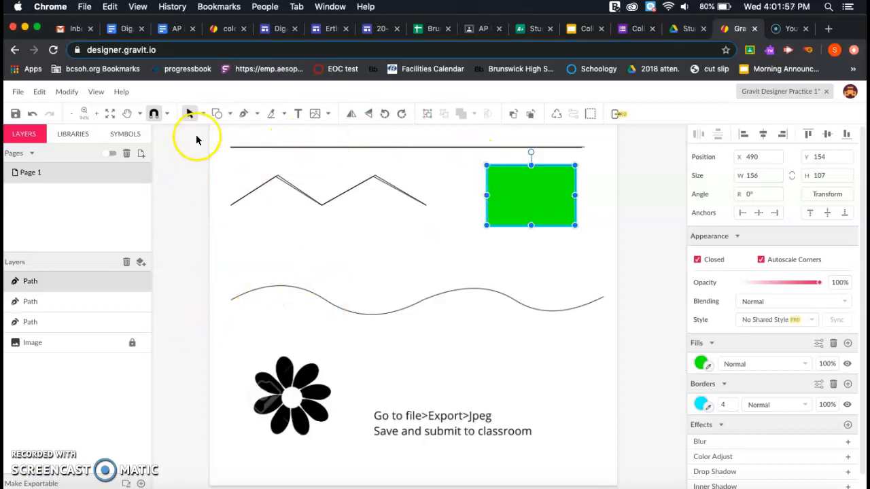
# - Take the Pen tool and place the first anchor at the wave's left end
pyautogui.click(240, 114)
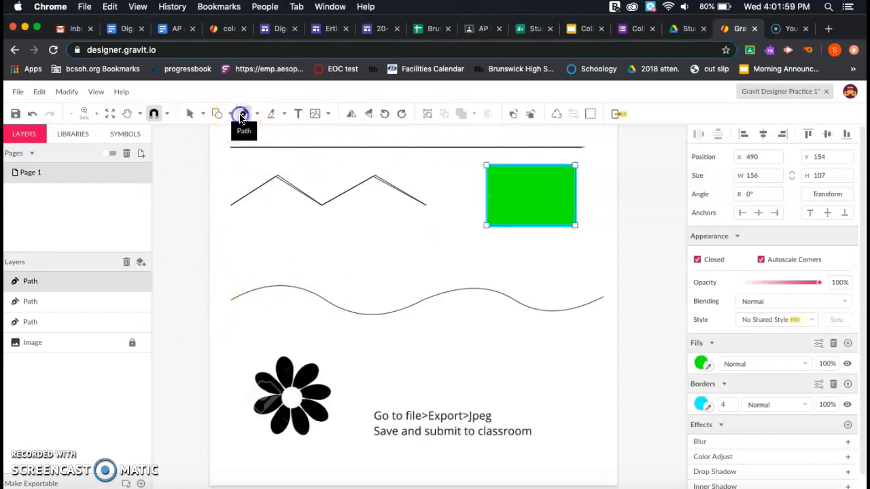
pyautogui.click(230, 301)
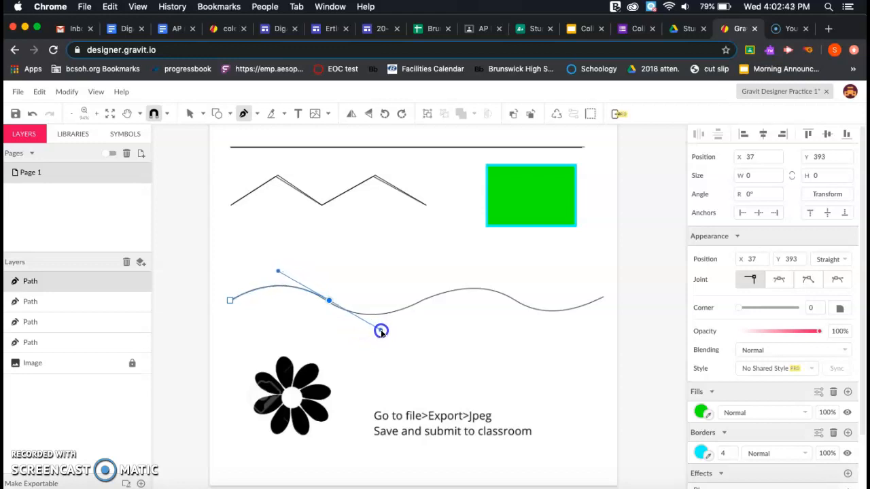
# - Curve the wave path along its first crest and the following dip
pyautogui.moveTo(382, 331); pyautogui.dragTo(380, 329)
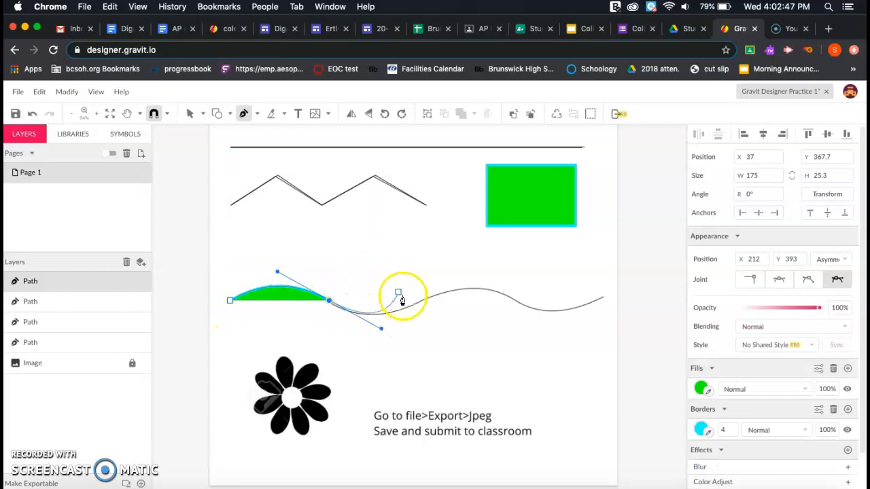
pyautogui.click(330, 306)
pyautogui.moveTo(329, 307)
pyautogui.mouseDown()
pyautogui.moveTo(356, 292)
pyautogui.moveTo(390, 295)
pyautogui.moveTo(321, 305)
pyautogui.moveTo(381, 355)
pyautogui.moveTo(332, 305)
pyautogui.moveTo(363, 292)
pyautogui.moveTo(382, 301)
pyautogui.moveTo(403, 290)
pyautogui.moveTo(399, 306)
pyautogui.moveTo(330, 301)
pyautogui.moveTo(430, 281)
pyautogui.moveTo(328, 303)
pyautogui.mouseUp()
pyautogui.click(421, 302)
pyautogui.moveTo(422, 304); pyautogui.dragTo(479, 272)
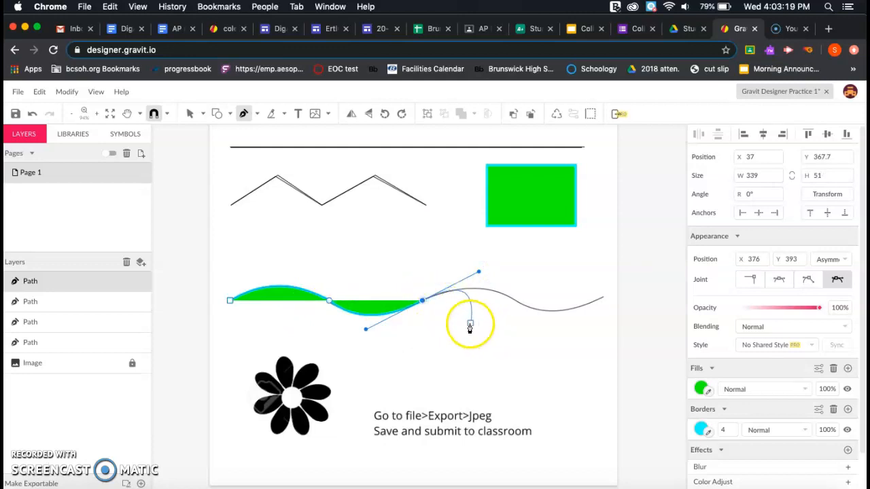
pyautogui.click(422, 303)
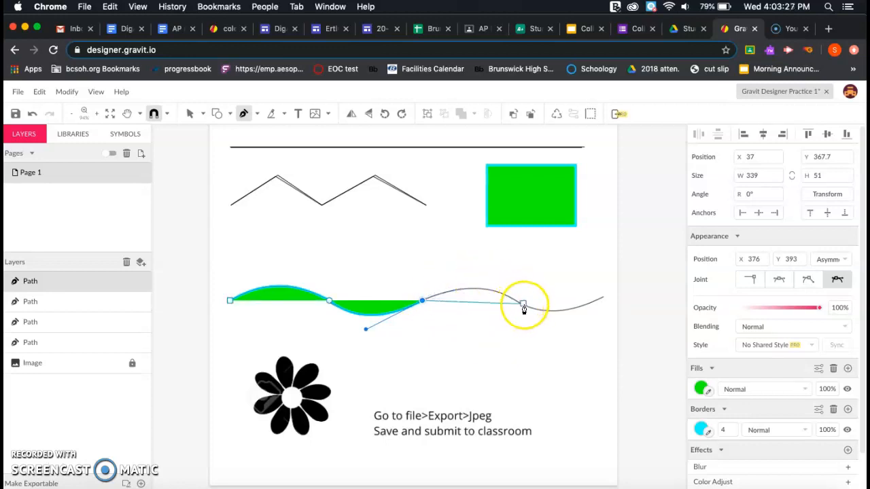
# - Continue the wave to its right end, finish the path, and hide its green fill
pyautogui.click(524, 306)
pyautogui.moveTo(538, 311); pyautogui.dragTo(582, 334)
pyautogui.click(527, 307)
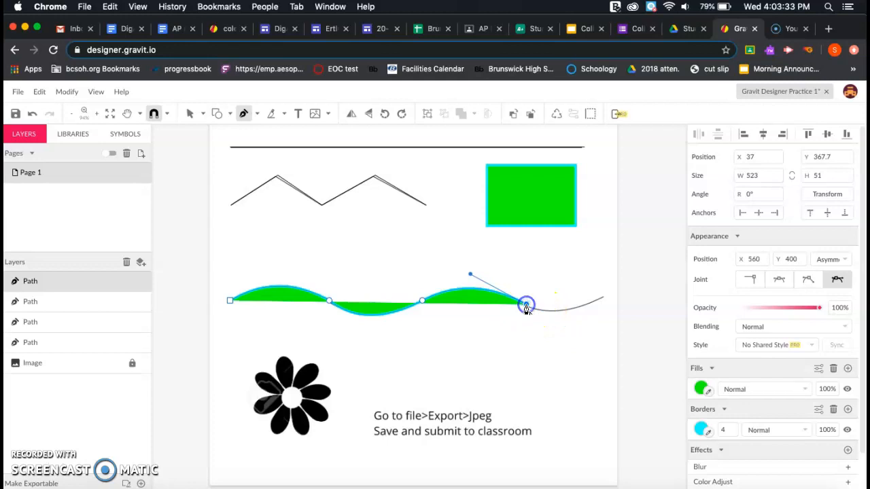
pyautogui.moveTo(603, 299); pyautogui.dragTo(645, 274)
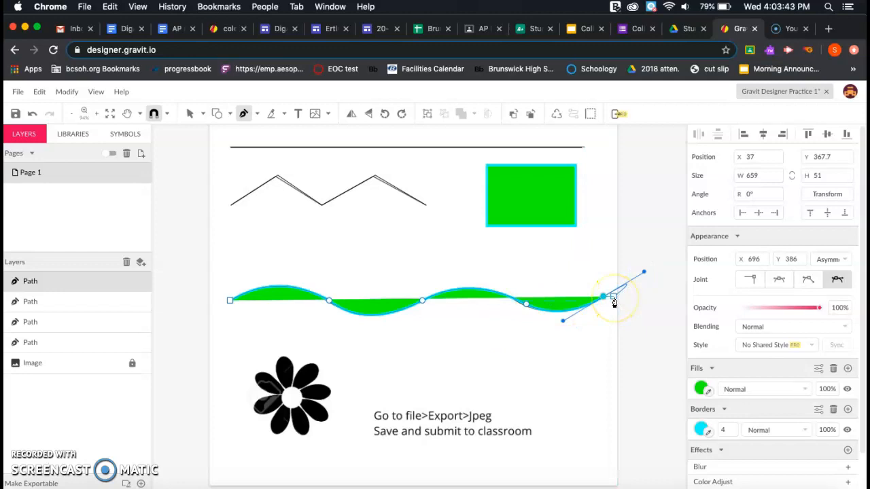
pyautogui.press('Escape')
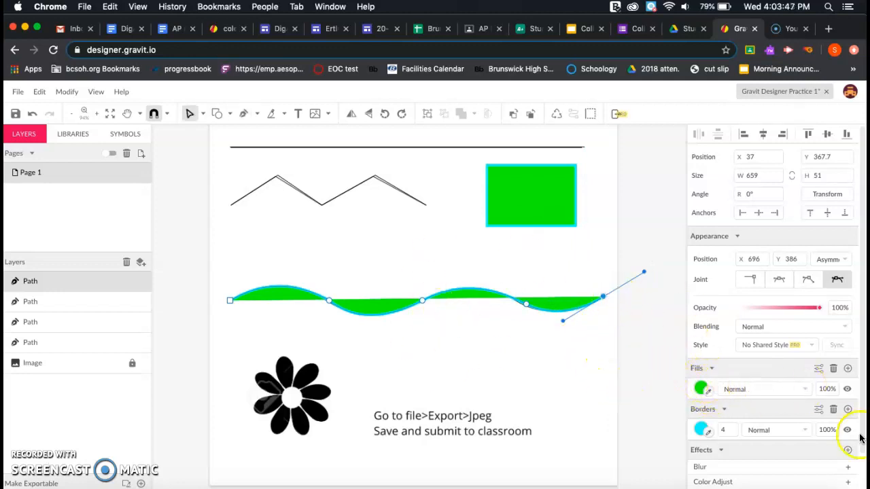
pyautogui.click(847, 389)
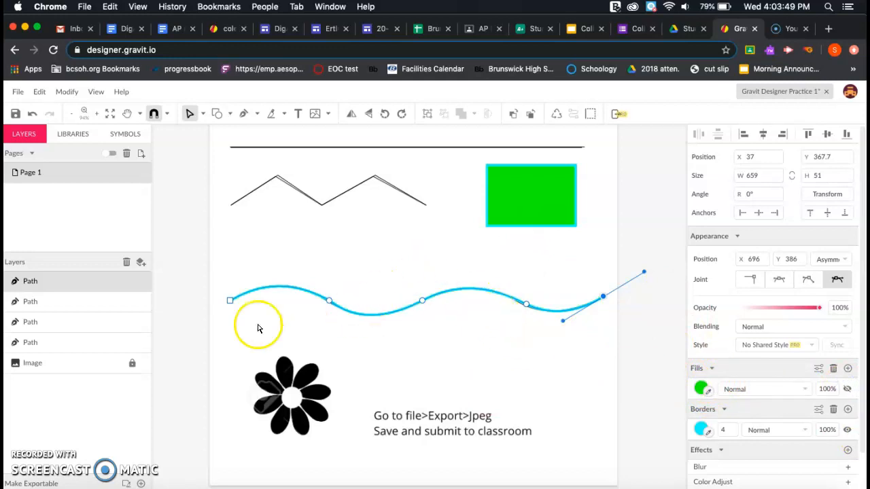
# - Zoom in and trace the top flower petal with the Pen tool as a closed, curved green shape
pyautogui.scroll(-4, 456, 332)
pyautogui.scroll(3, 469, 302)
pyautogui.scroll(10, 484, 305)
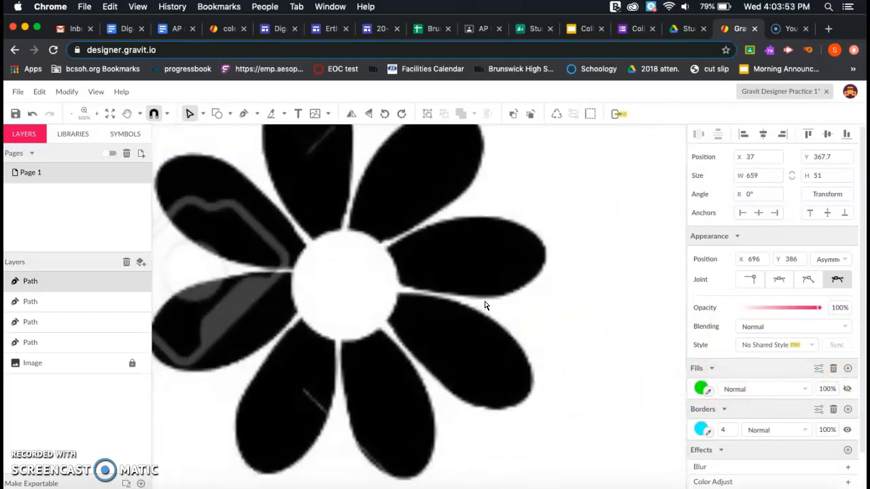
pyautogui.scroll(-3, 484, 312)
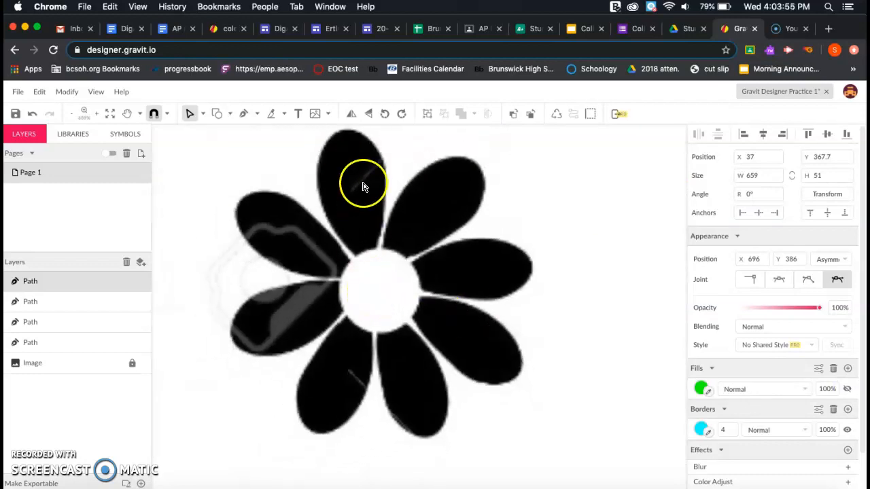
pyautogui.click(243, 112)
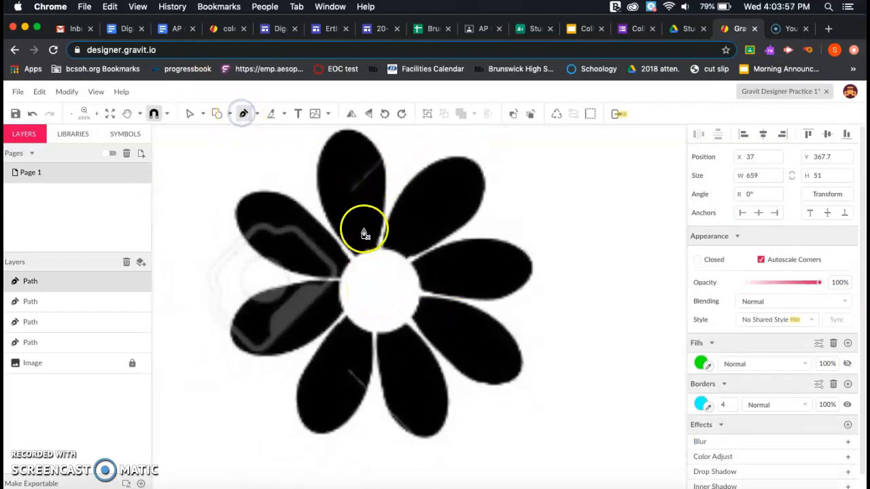
pyautogui.click(356, 257)
pyautogui.moveTo(341, 133); pyautogui.dragTo(396, 100)
pyautogui.click(341, 133)
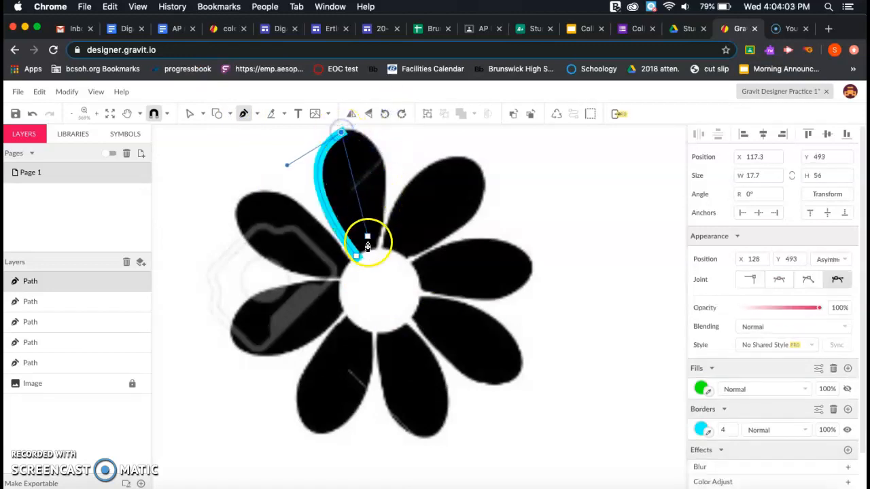
pyautogui.moveTo(375, 247); pyautogui.dragTo(355, 359)
pyautogui.click(378, 251)
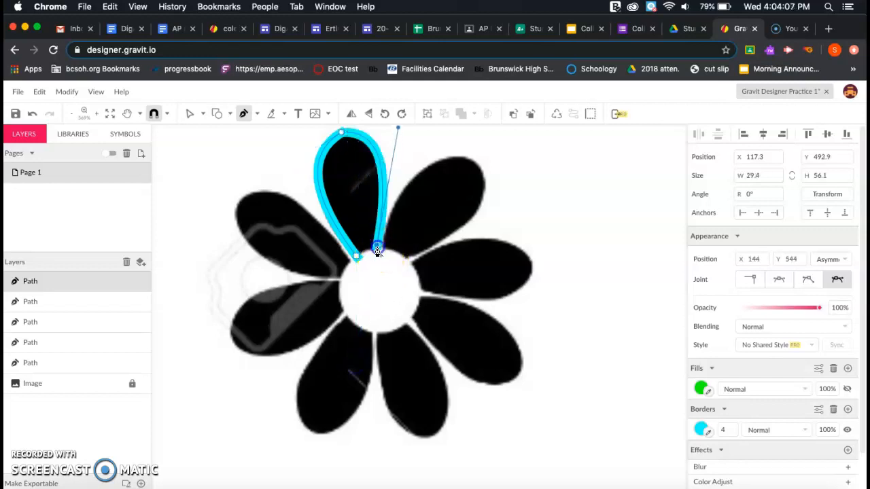
pyautogui.click(357, 262)
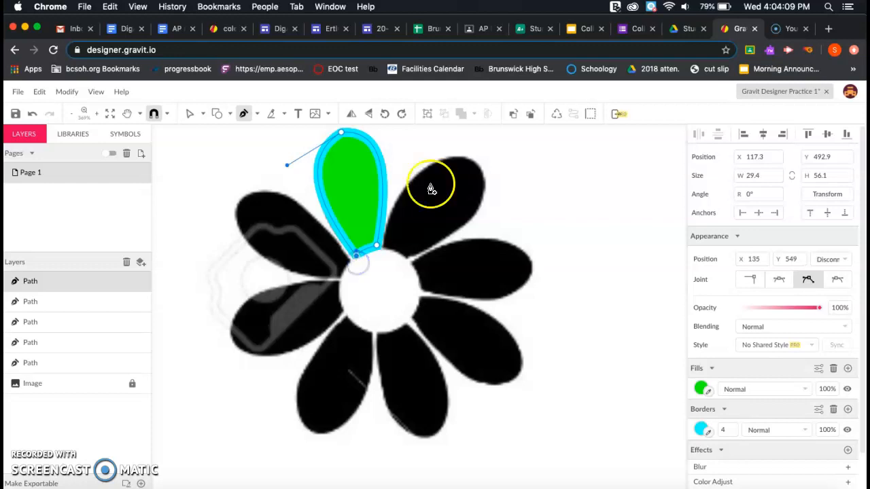
# - Trace the right-hand petal as a second closed curved path from the shared base
pyautogui.click(434, 272)
pyautogui.click(383, 249)
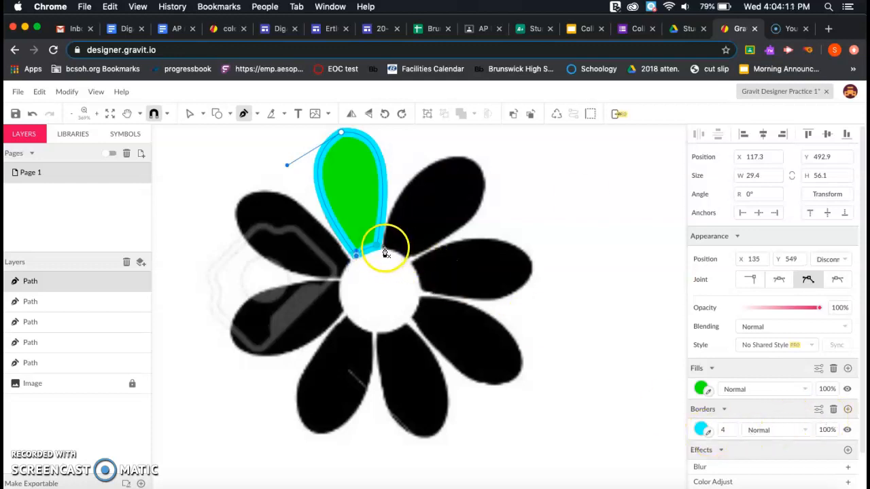
pyautogui.moveTo(474, 163); pyautogui.dragTo(431, 123)
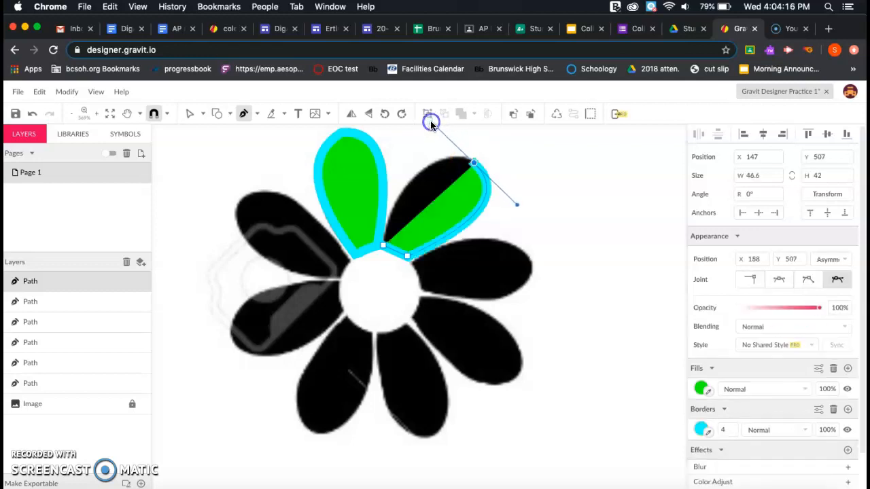
pyautogui.click(383, 248)
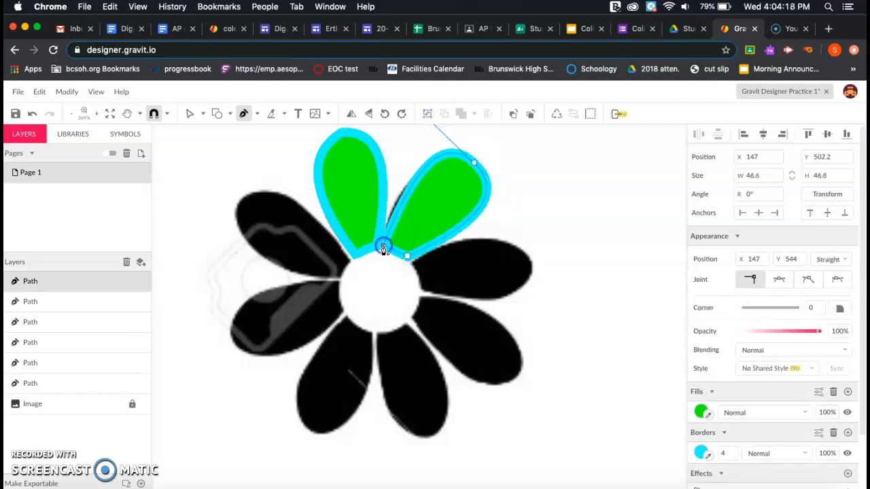
# - Open File > Export to reveal the format list with JPEG Image (.jpg)
pyautogui.click(17, 94)
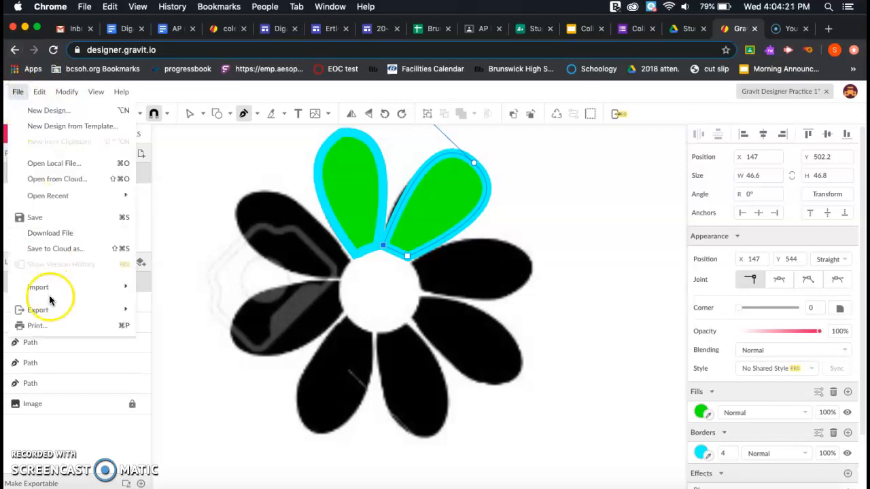
pyautogui.moveTo(45, 312)
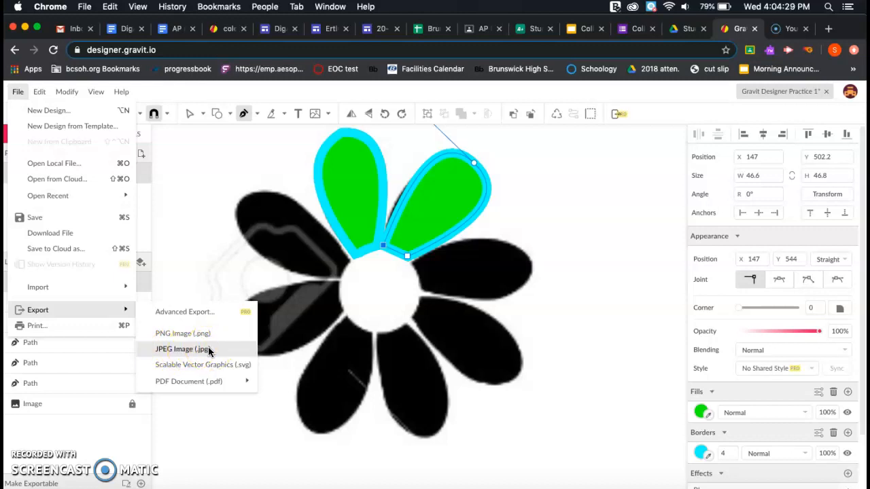
pyautogui.click(234, 237)
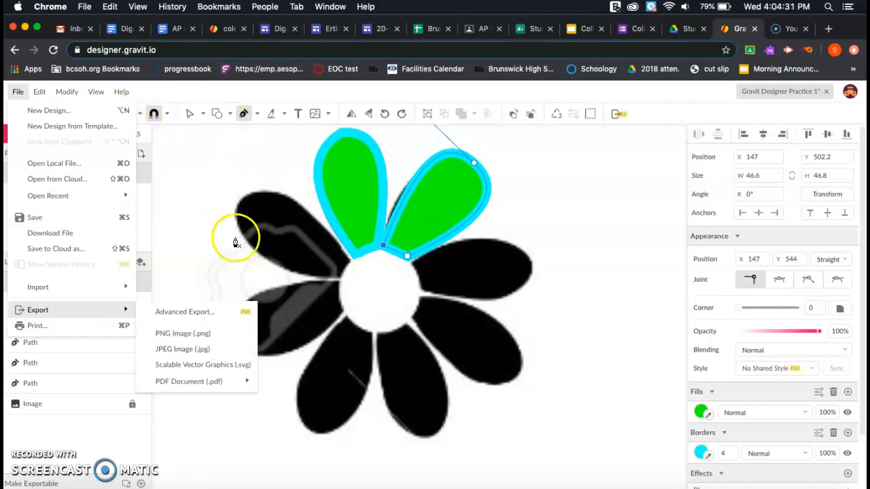